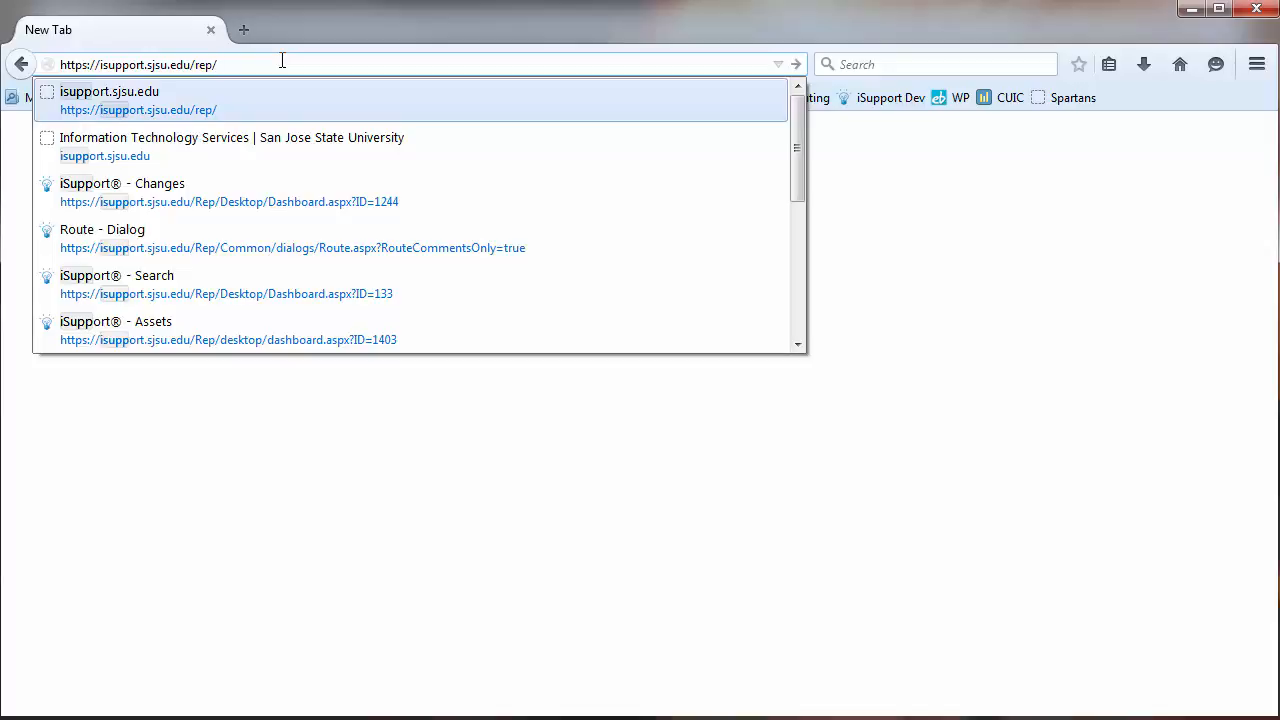
Open the support site at isupport.sjsu.edu/rep/ and create a new Change record
key(Return)
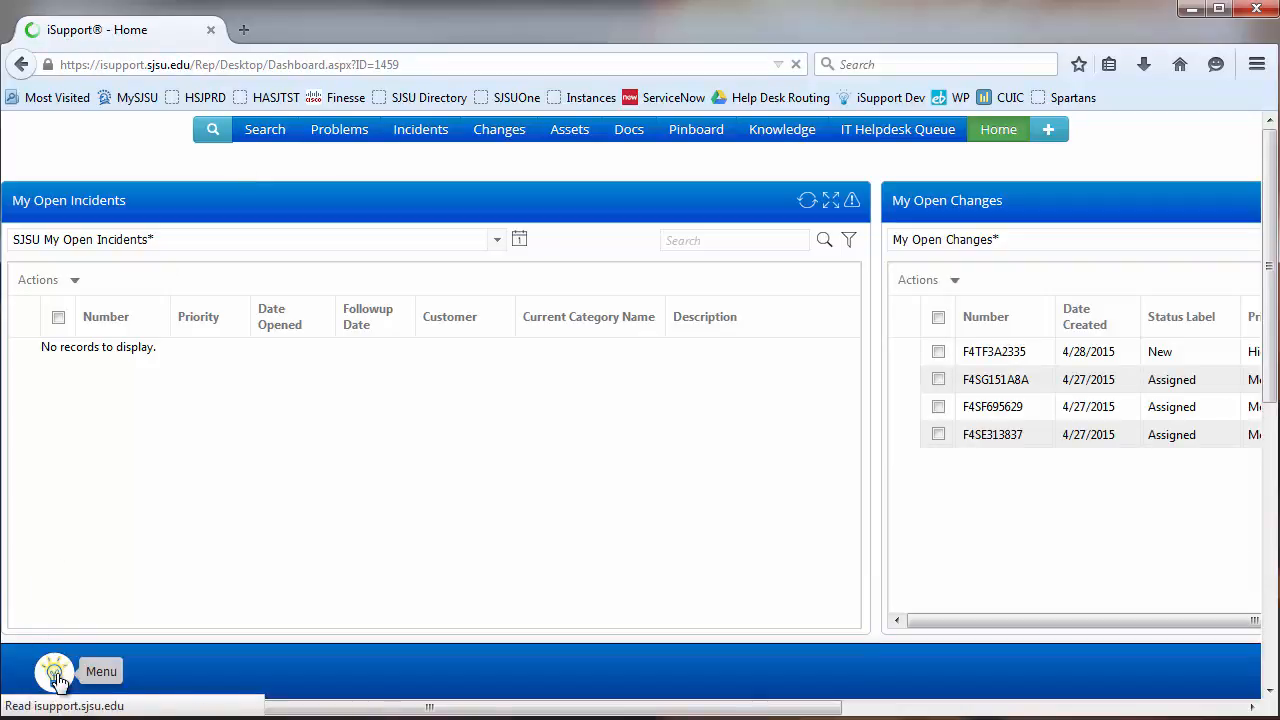
click(57, 678)
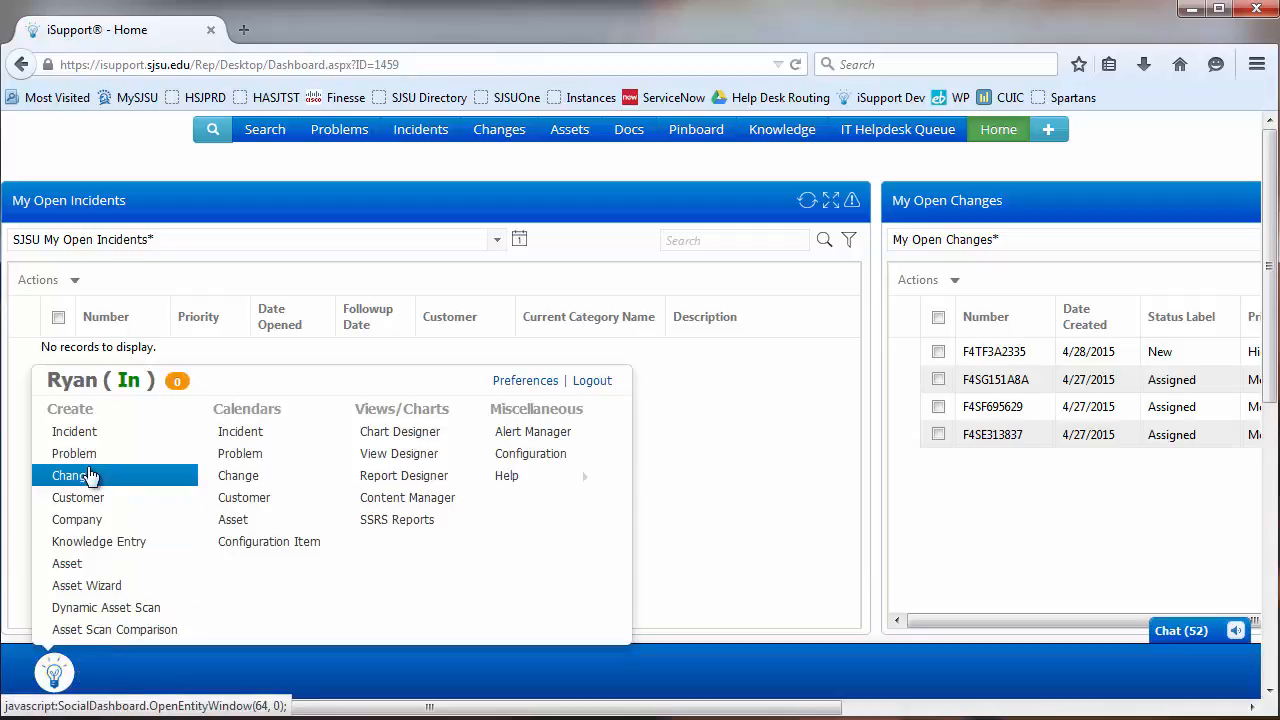
click(85, 482)
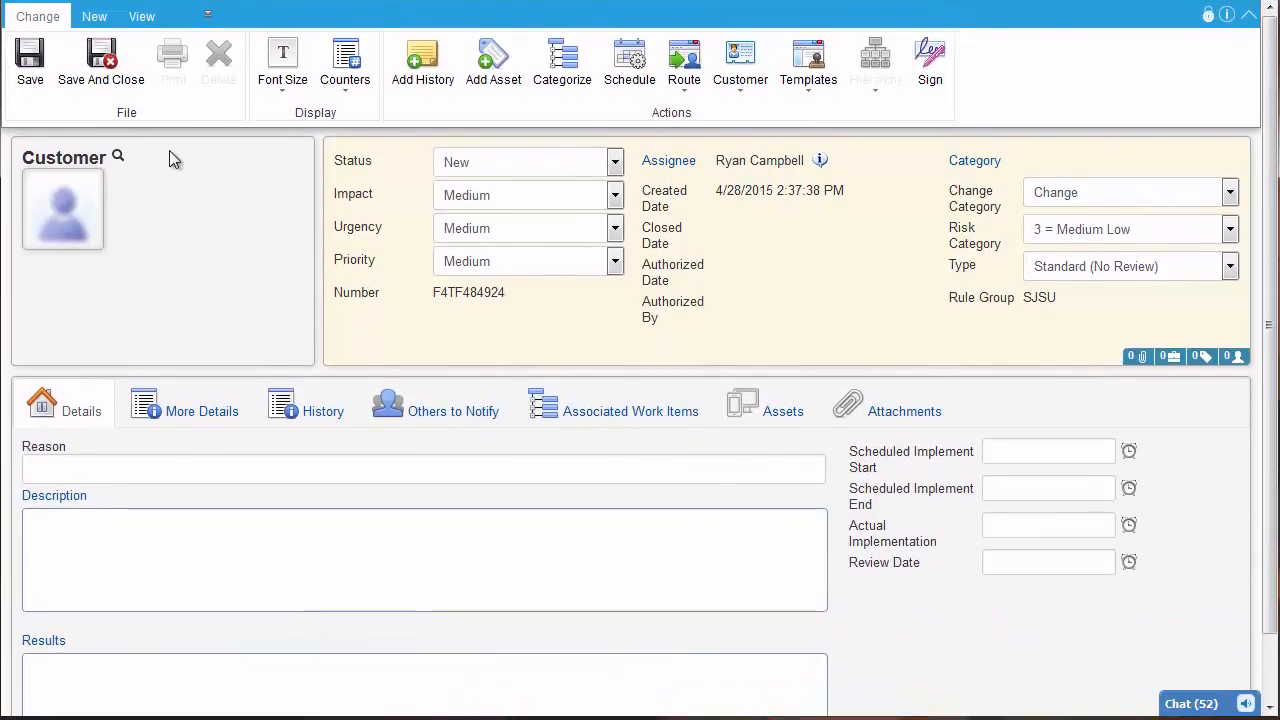
Search for the customer by full name and open the customer selection dialog with that name
click(118, 160)
text(Dean Winchester)
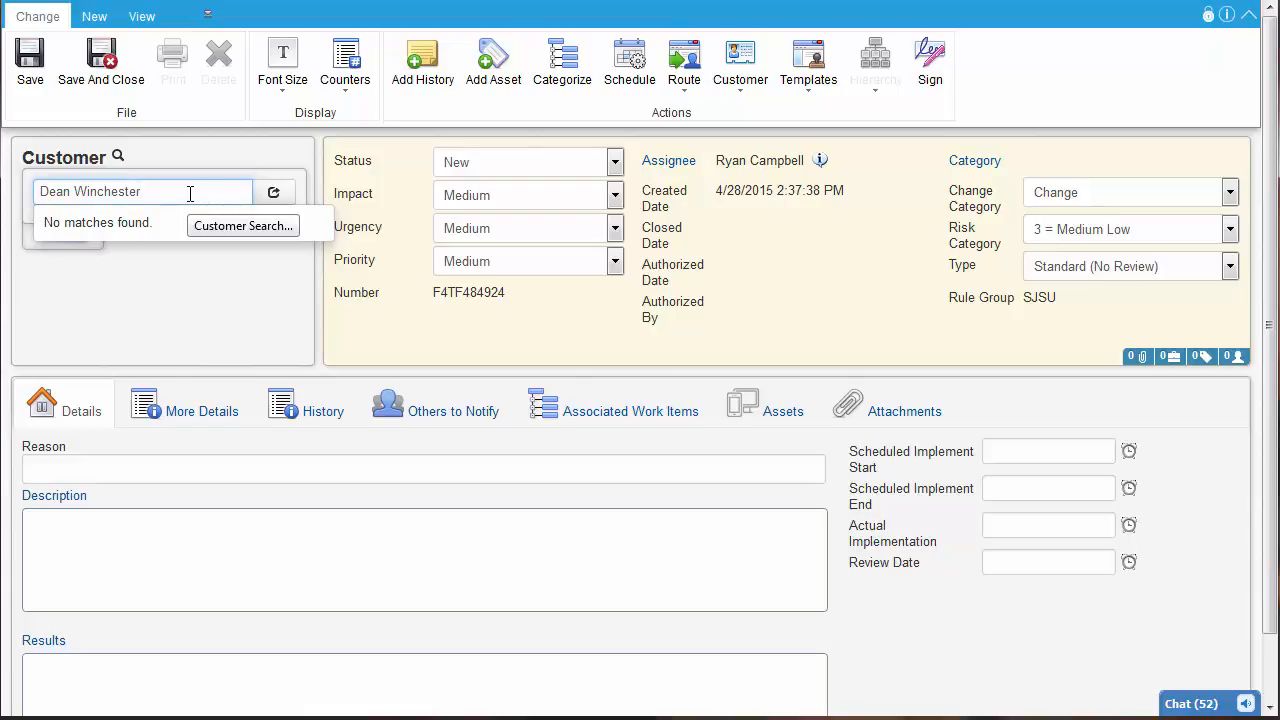
click(274, 196)
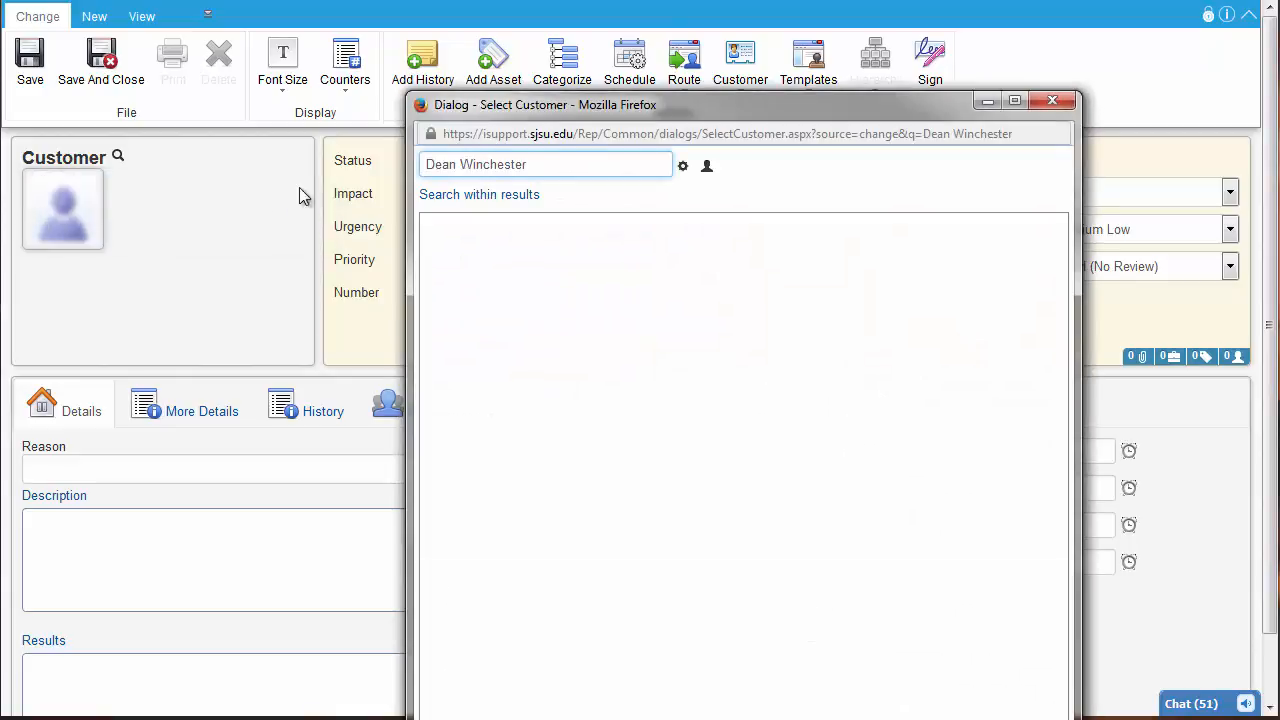
drag(699, 110, 481, 20)
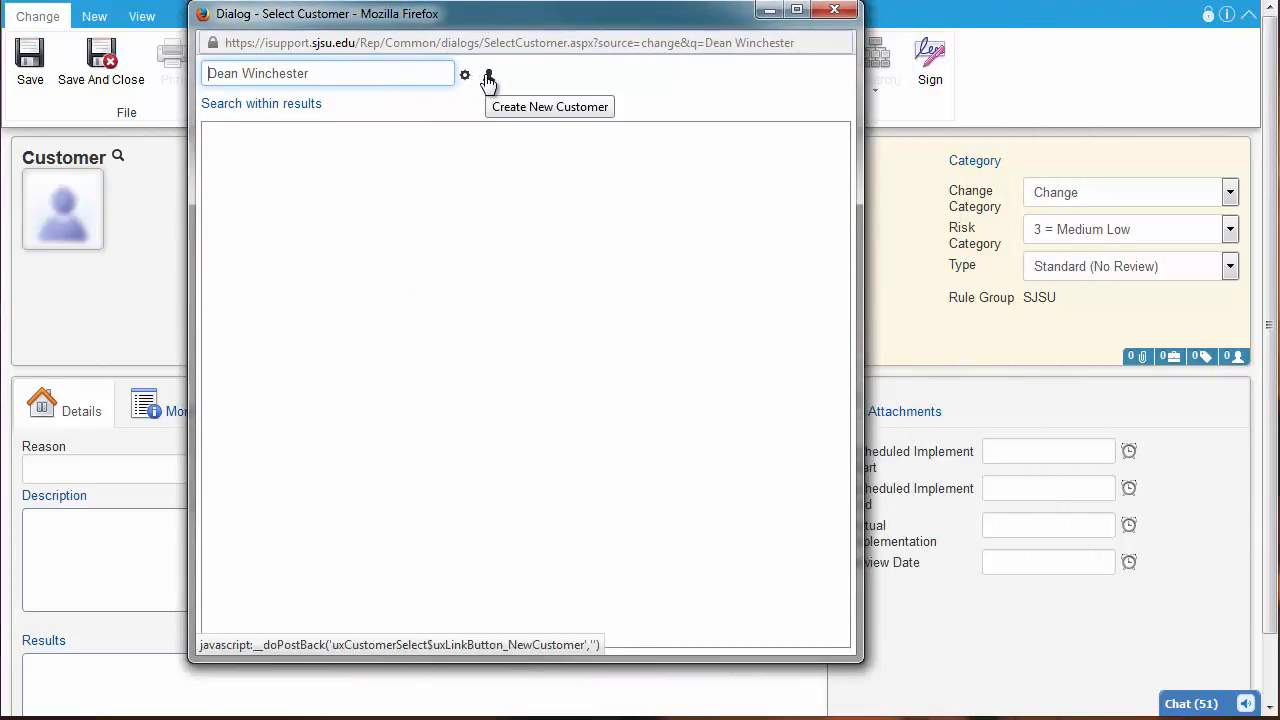
Create a new customer for the change with first and last name, department Anthropology, phone number and e-mail address
click(488, 79)
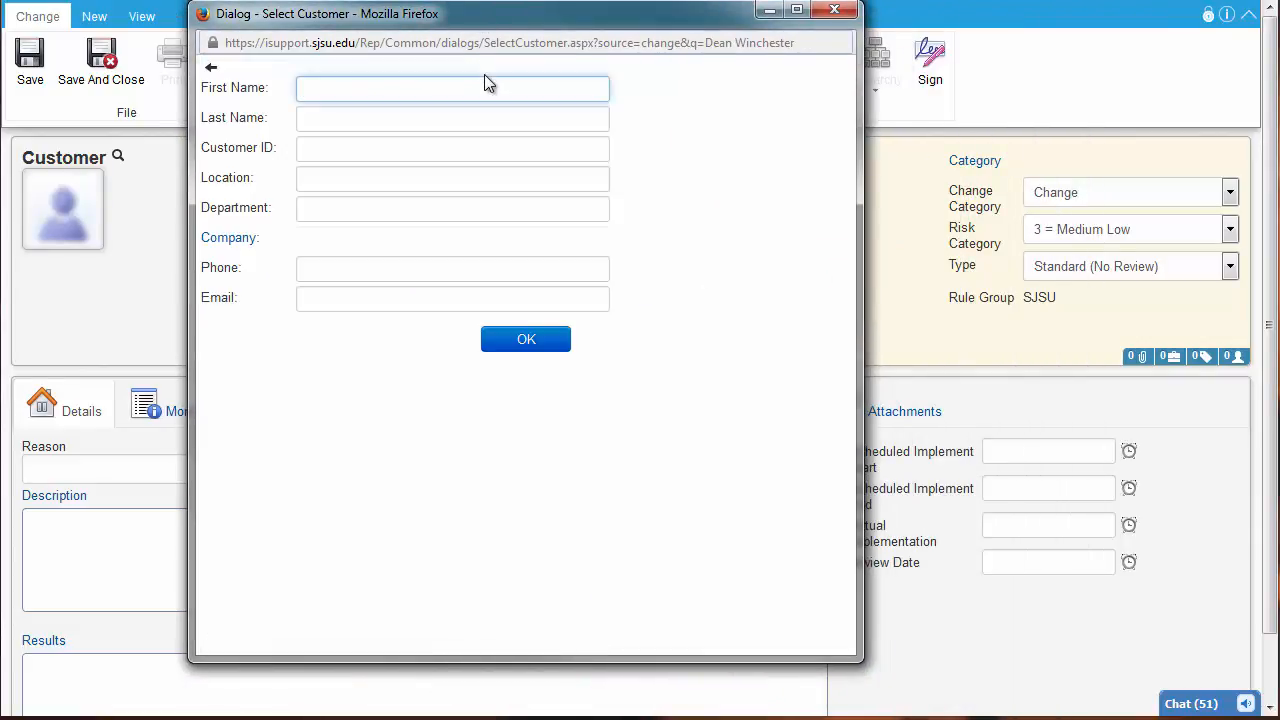
text(Dean)
key(Tab)
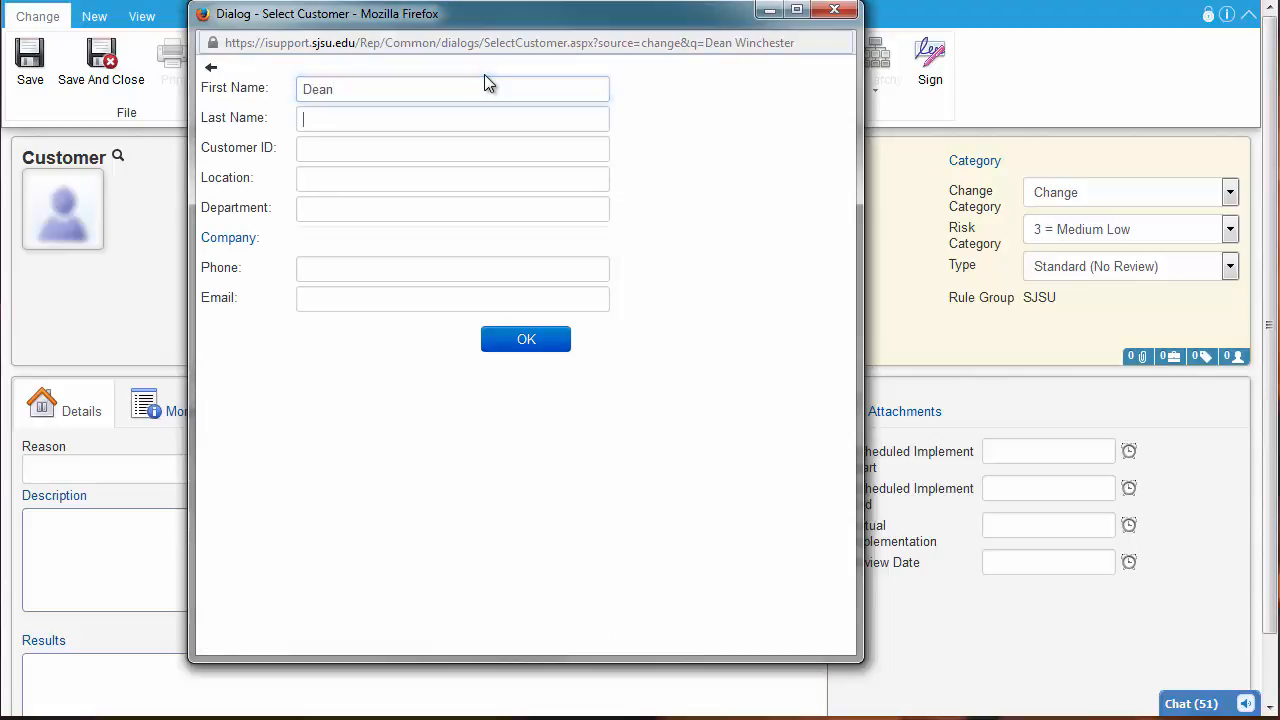
text(Che)
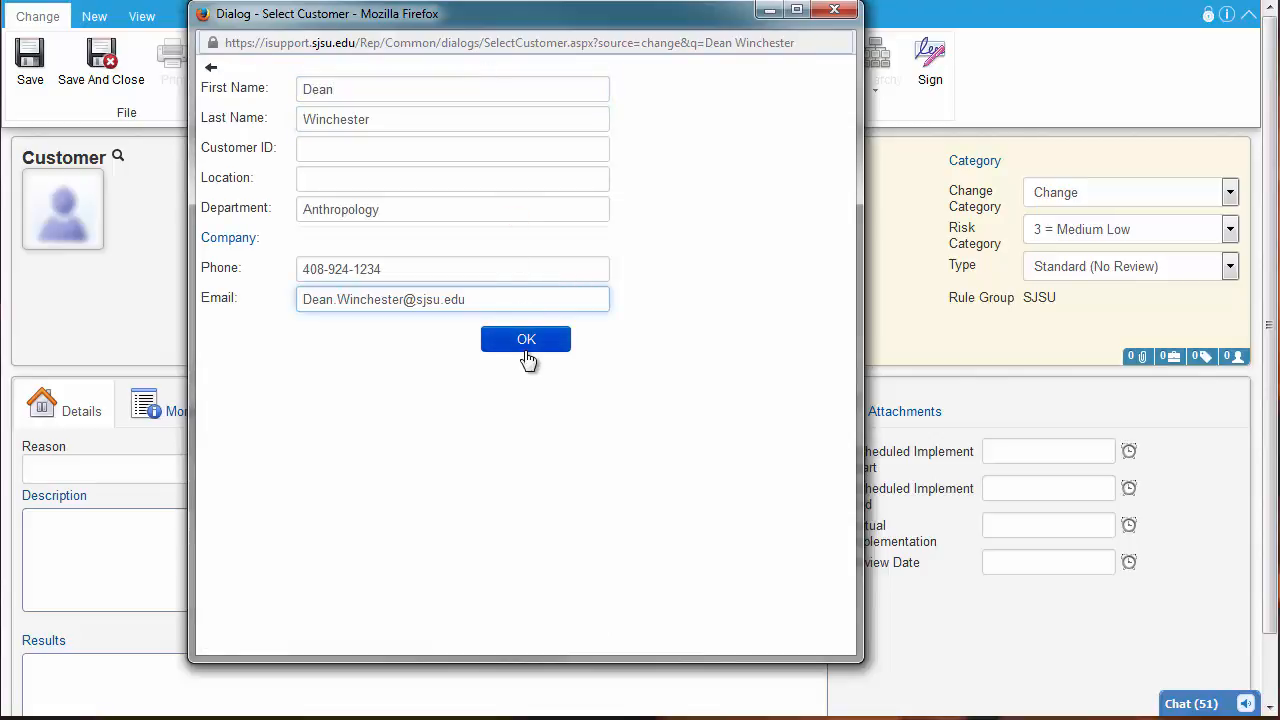
click(533, 342)
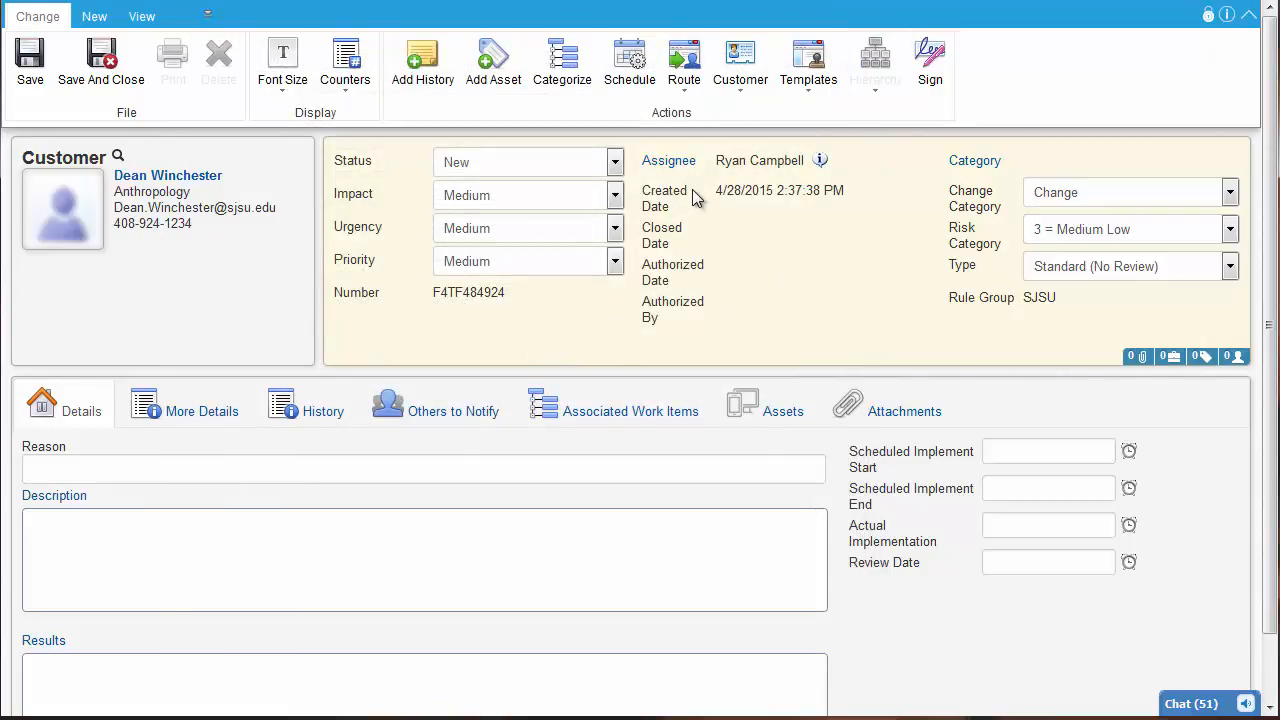
Try the Implemented status on the change and return it to New
click(616, 163)
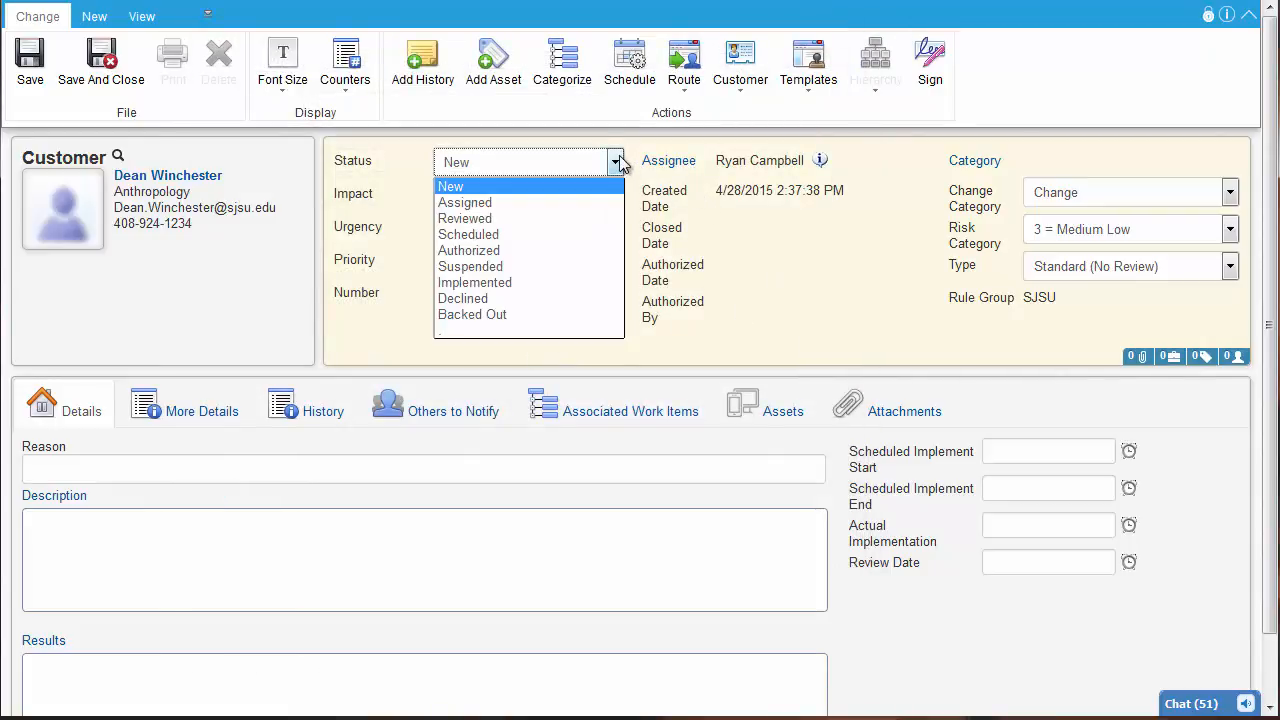
click(500, 283)
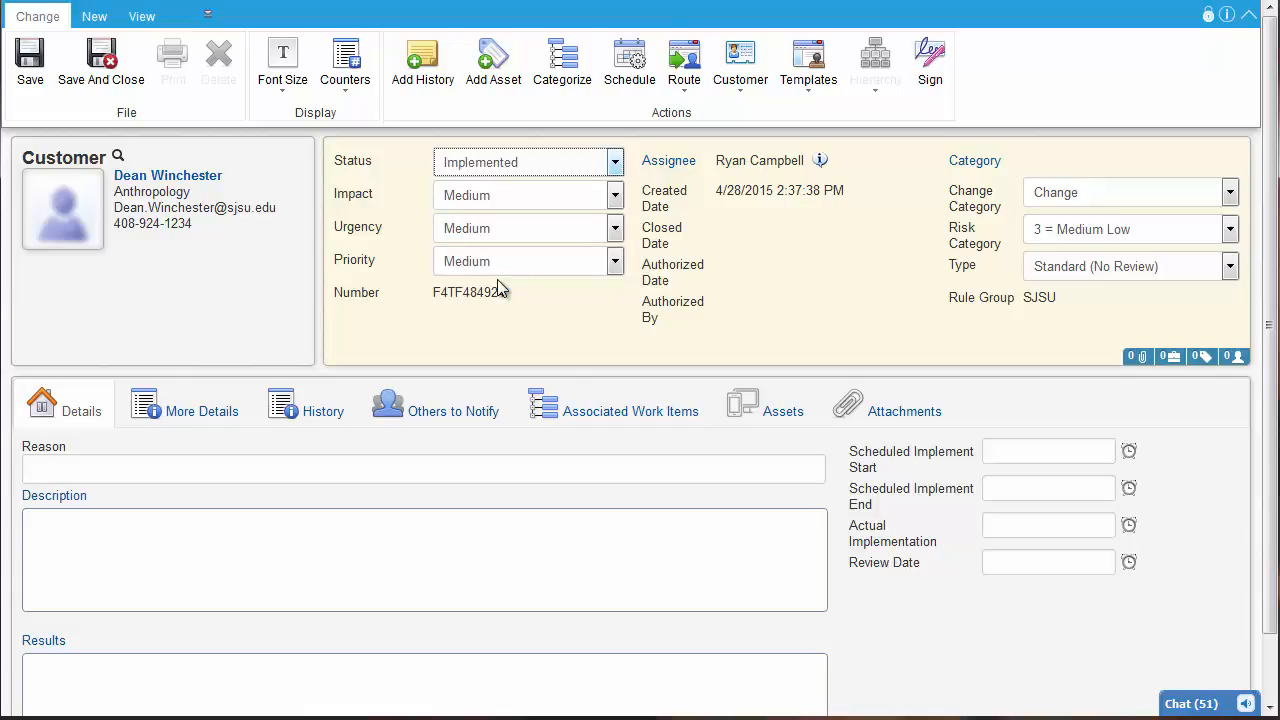
click(614, 163)
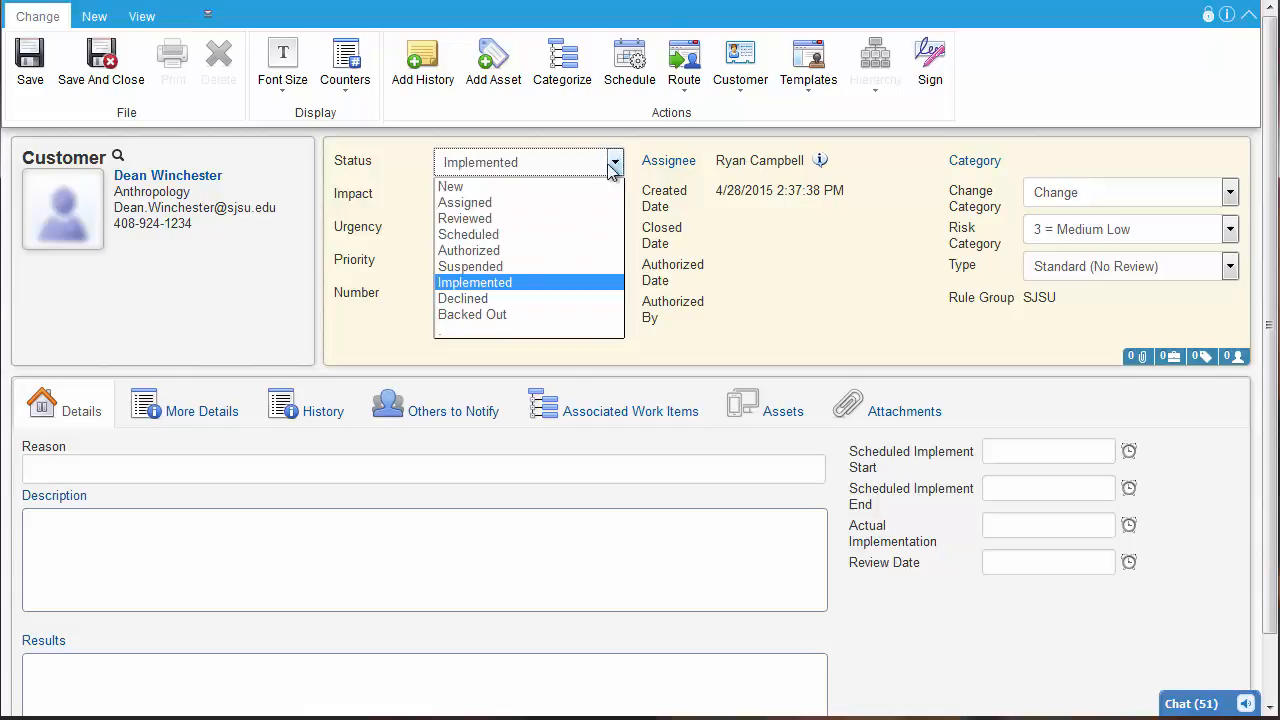
click(520, 190)
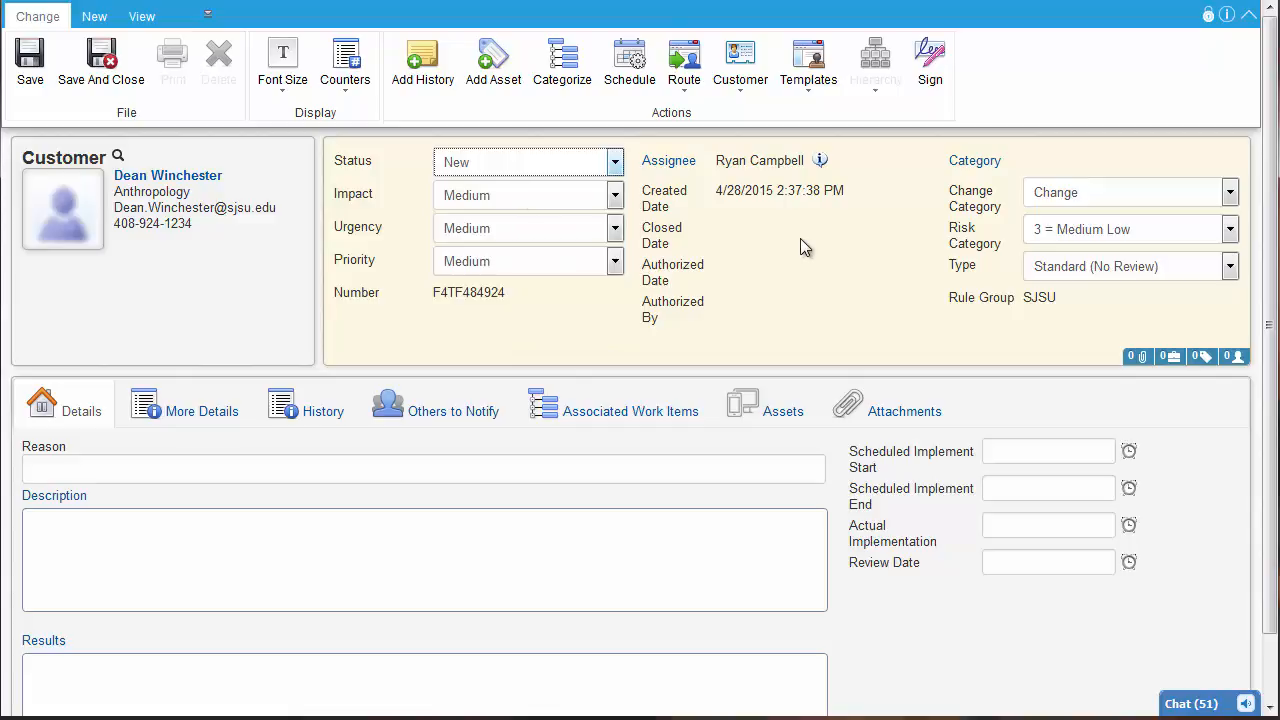
Assign the change to another technician by full name and route it without a comment
click(660, 165)
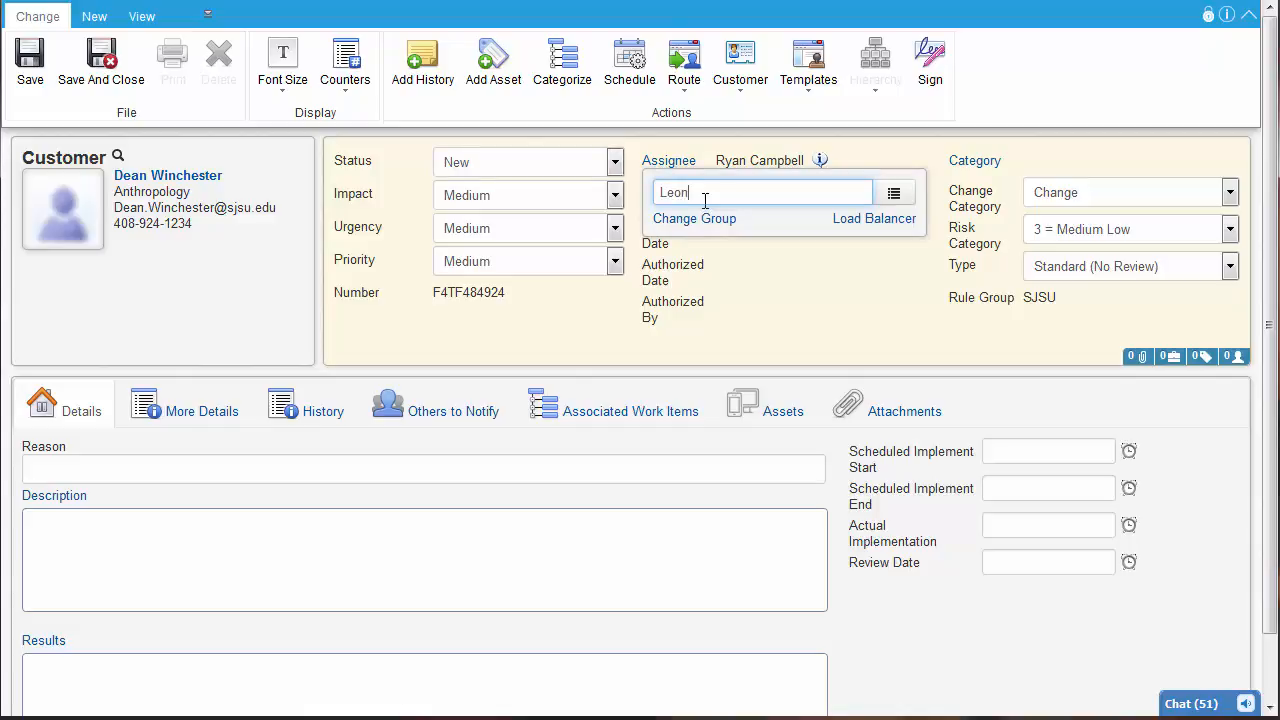
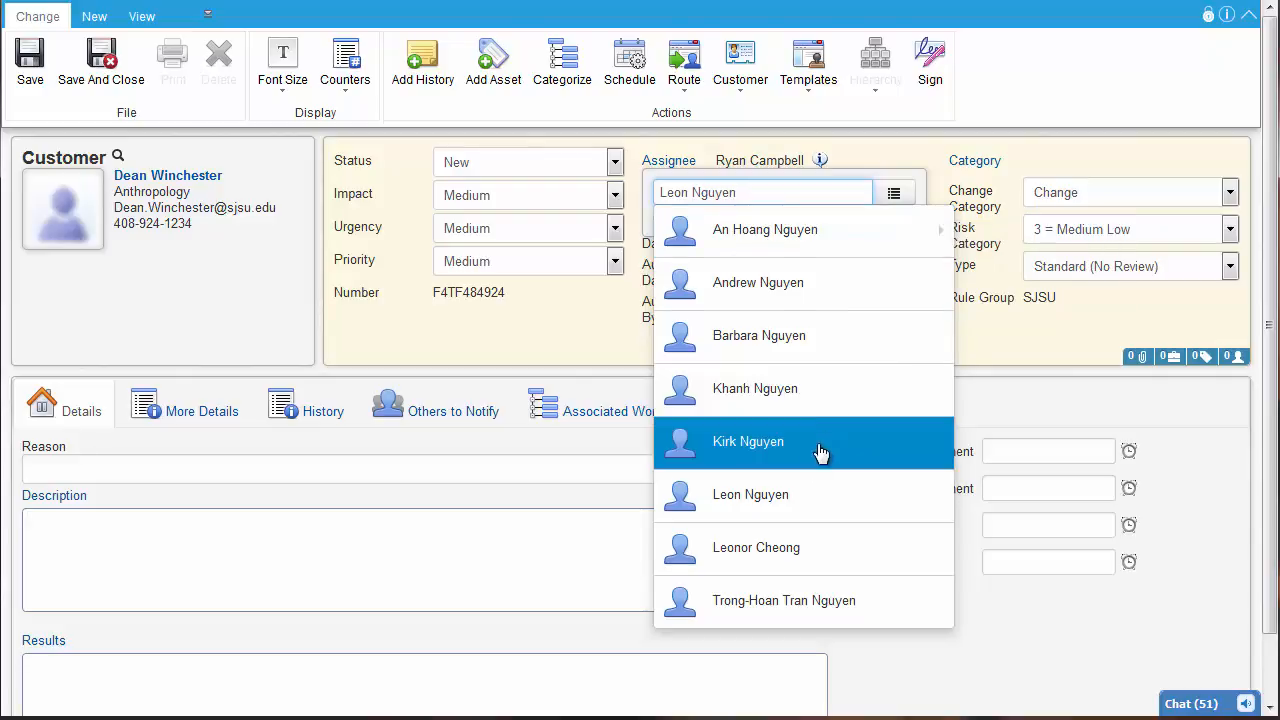
click(811, 510)
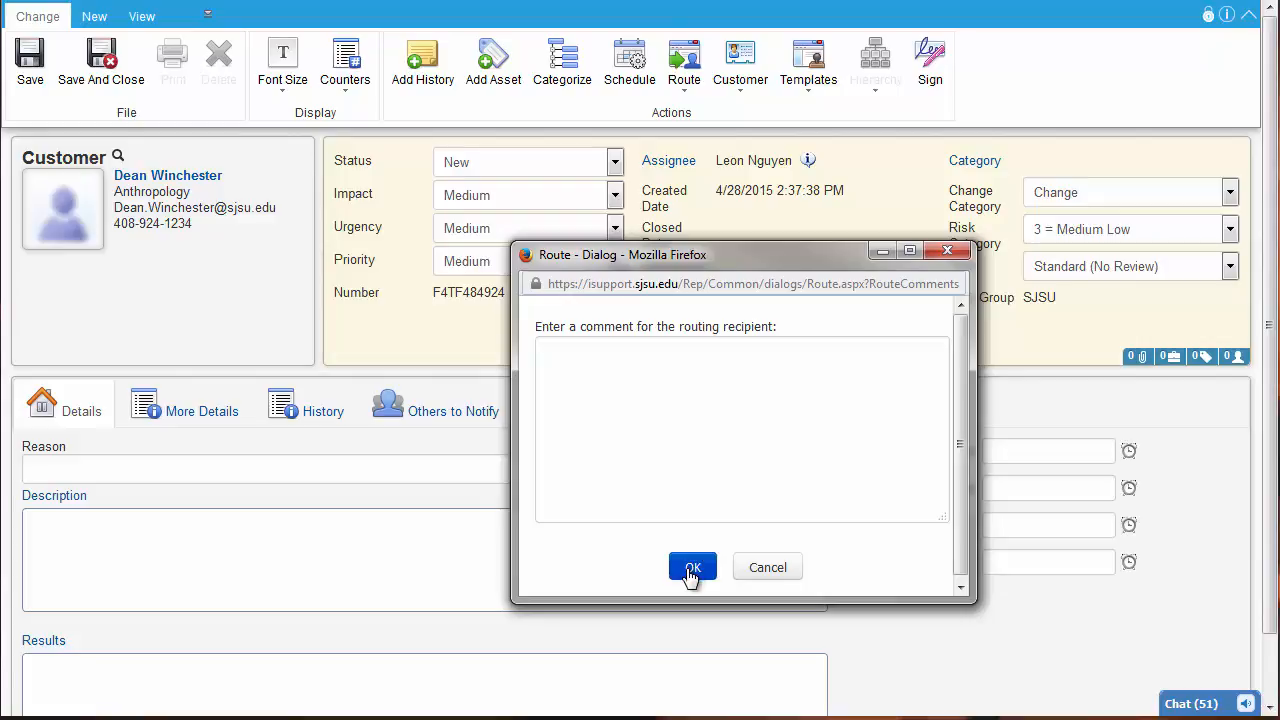
click(691, 569)
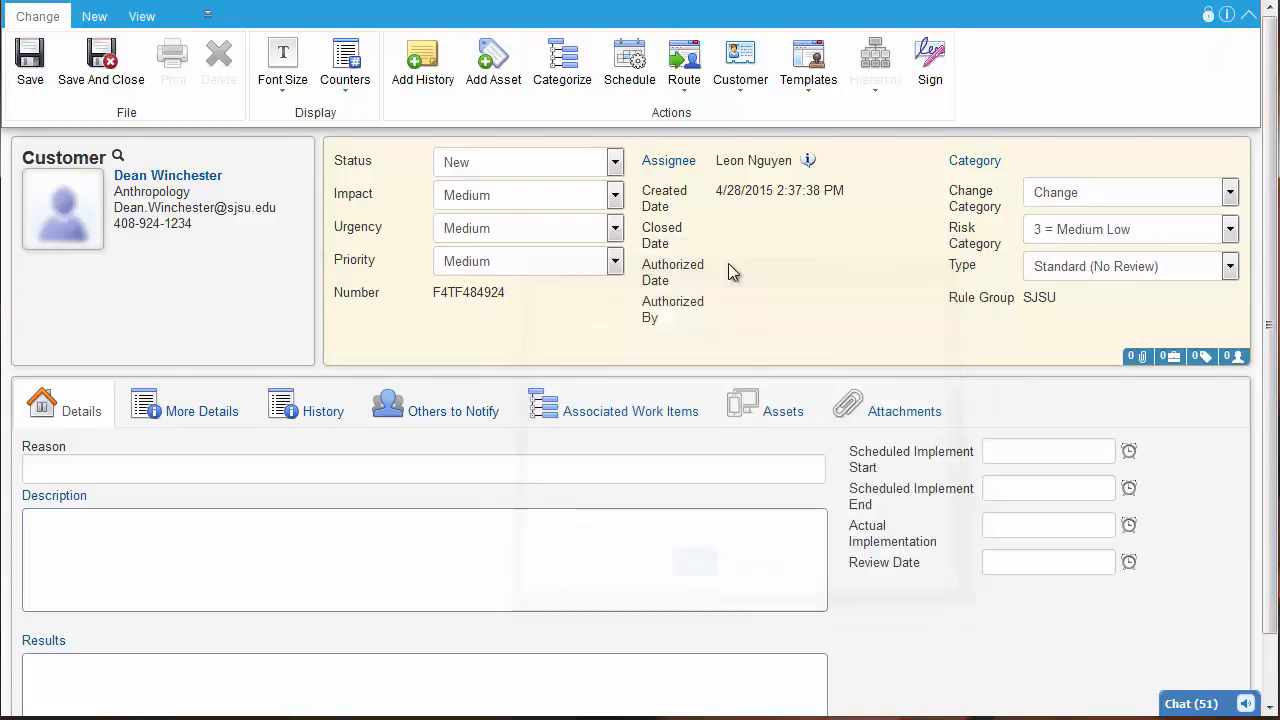
Reassign the change to the original technician under the ITS - Info Support Srvs Helpdesk group
click(677, 172)
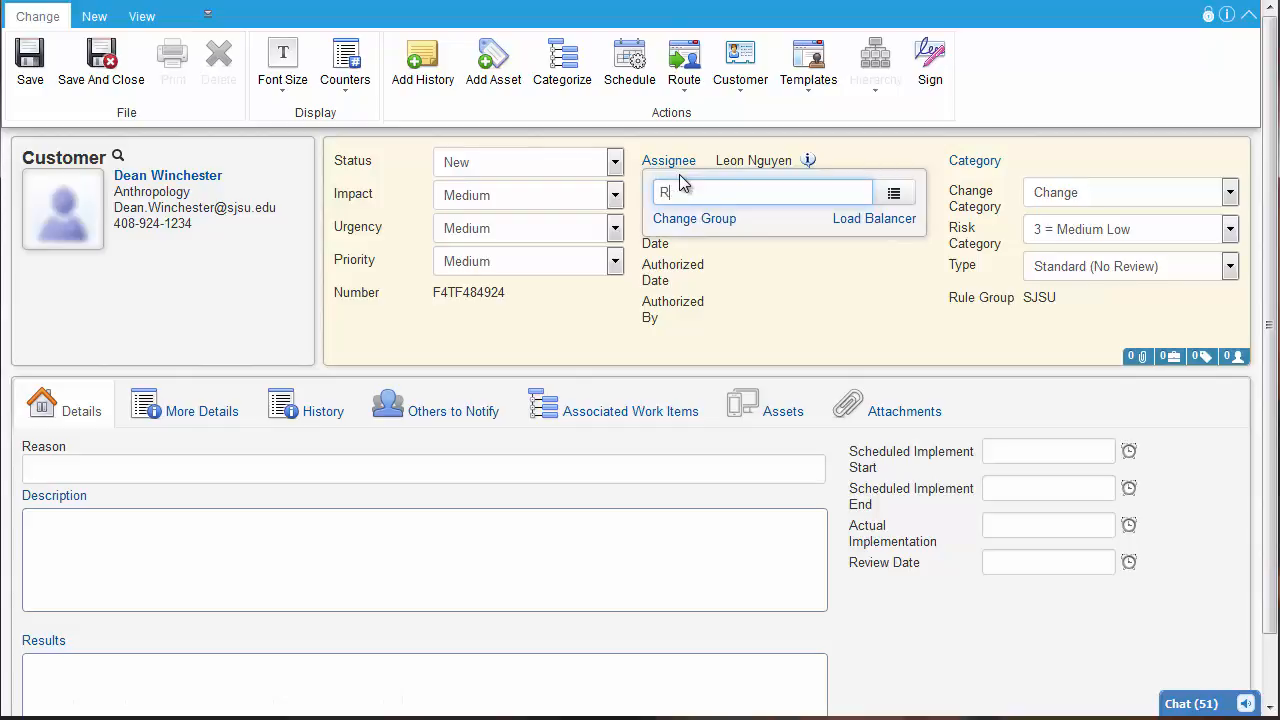
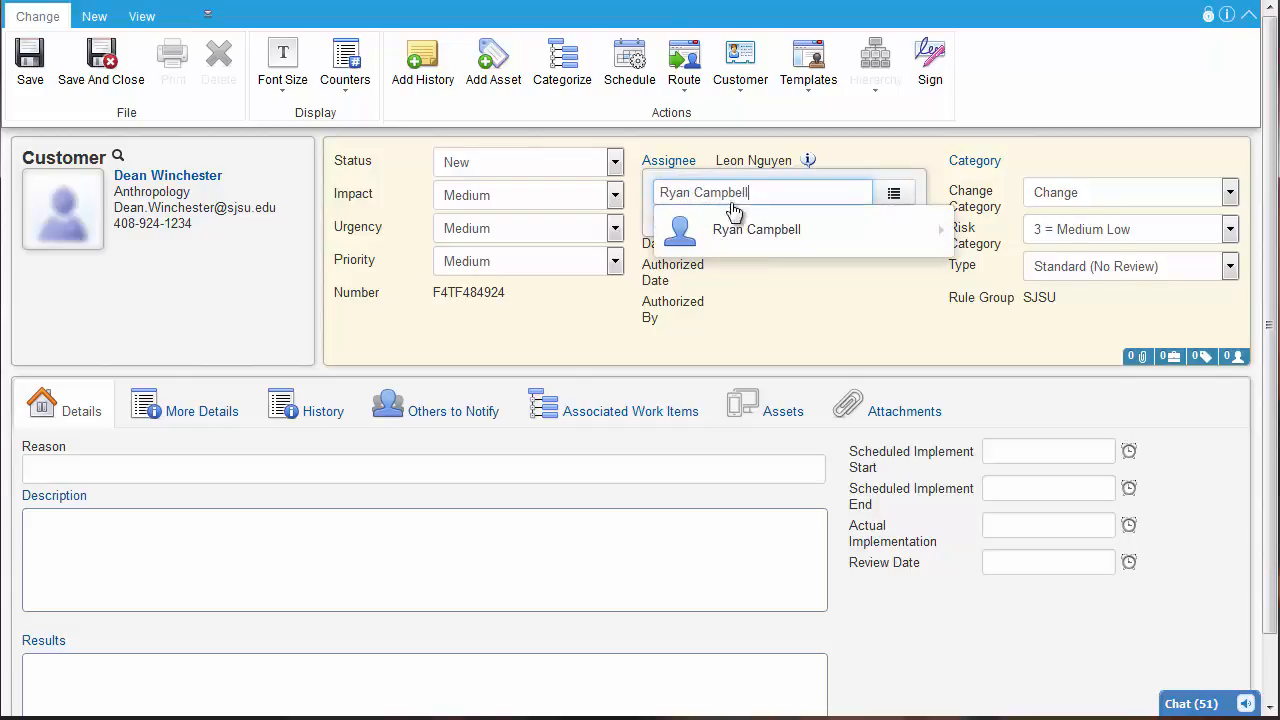
mouse_move(743, 232)
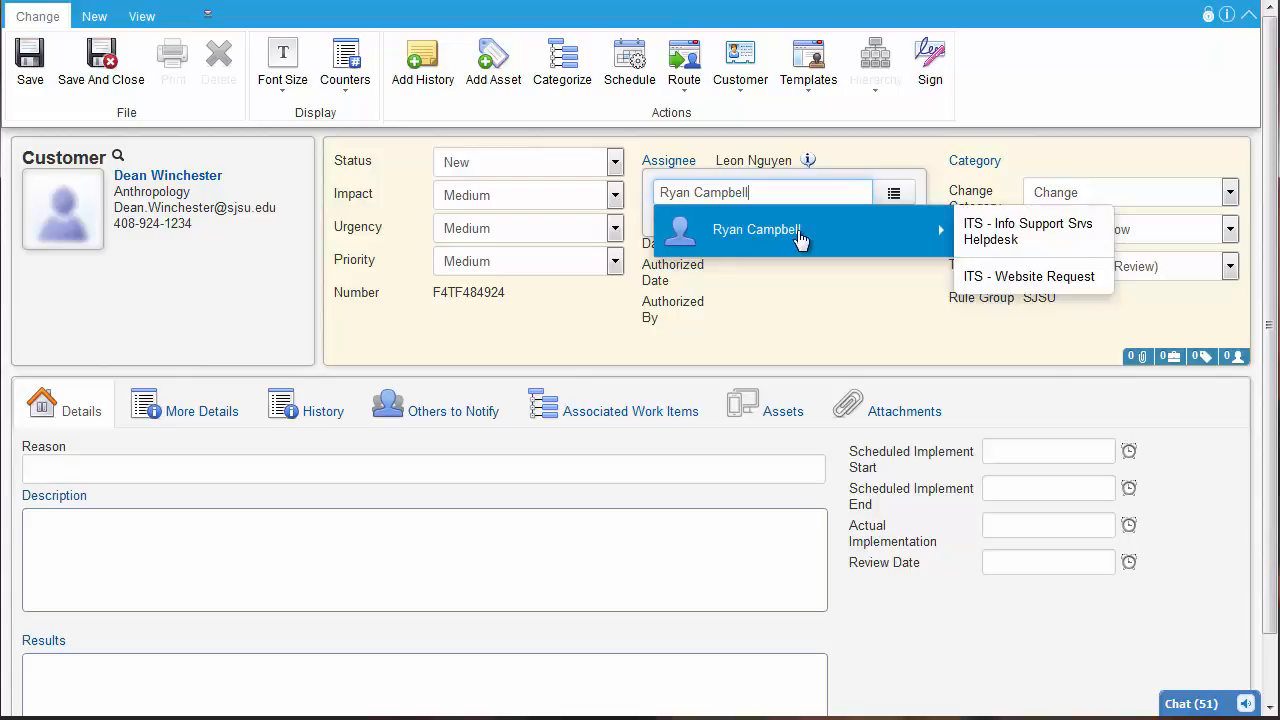
click(1045, 247)
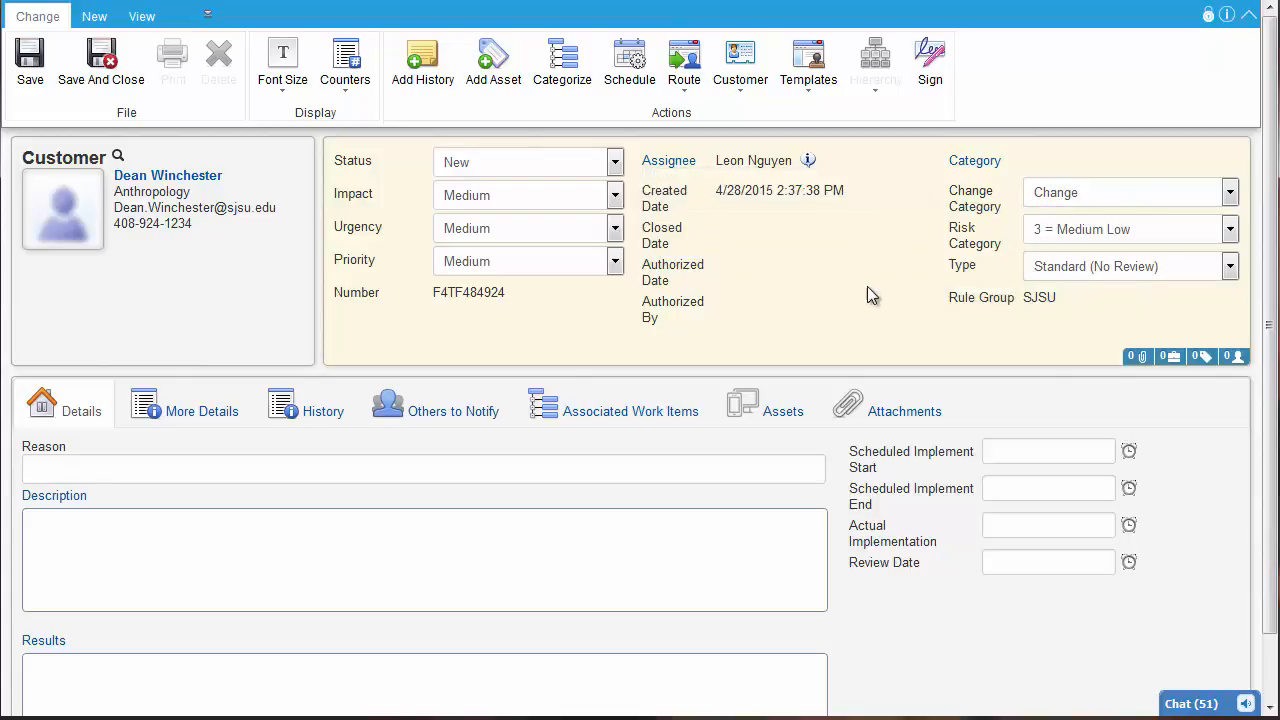
Review the change's impact options and set its urgency to High
click(615, 196)
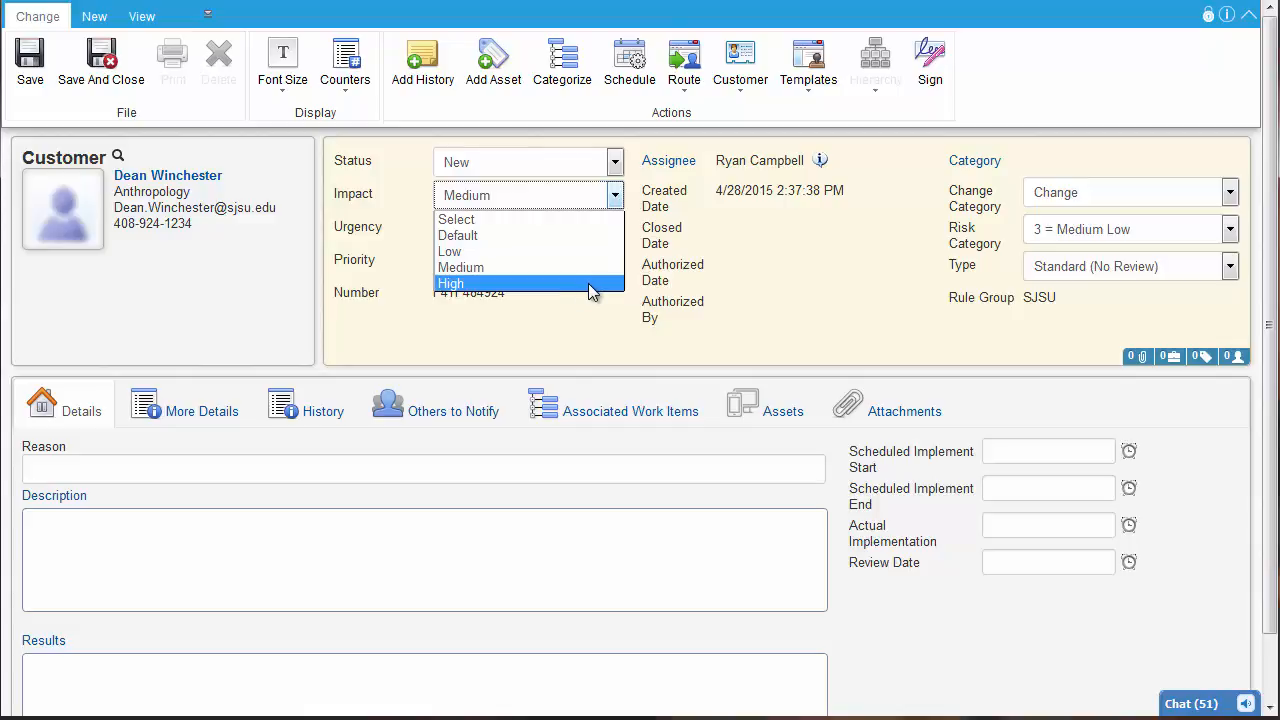
click(613, 342)
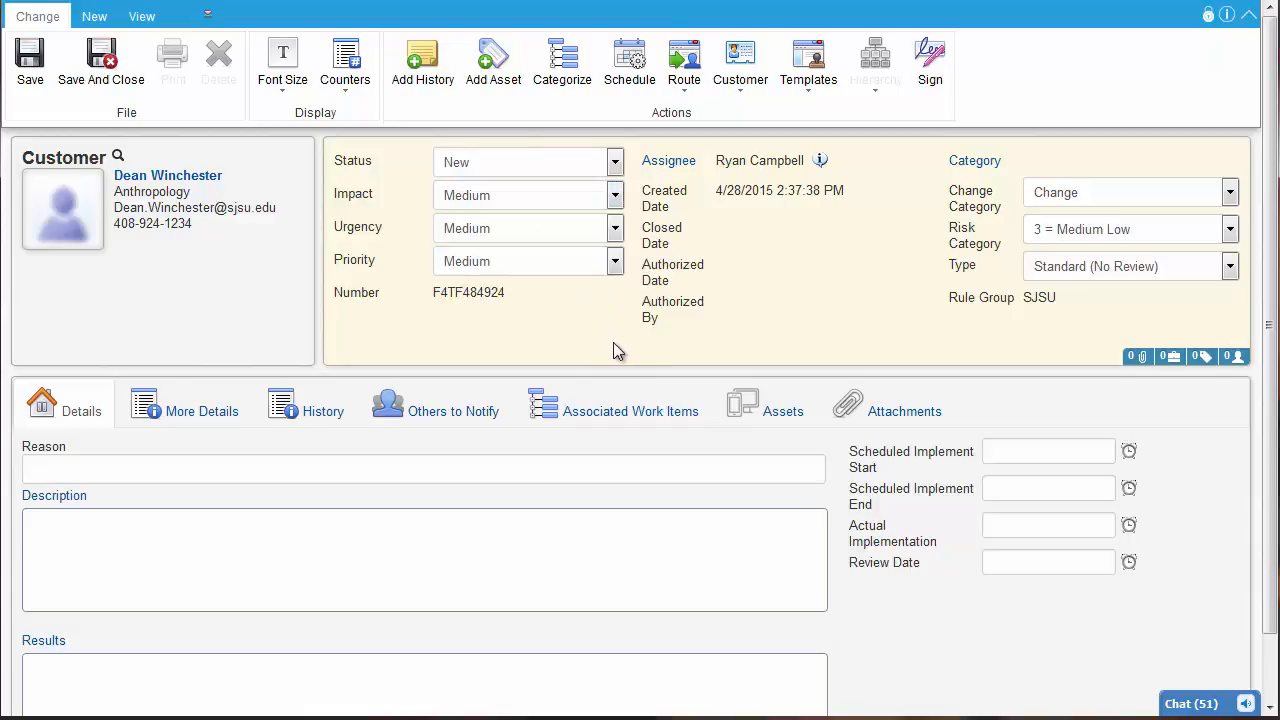
click(615, 230)
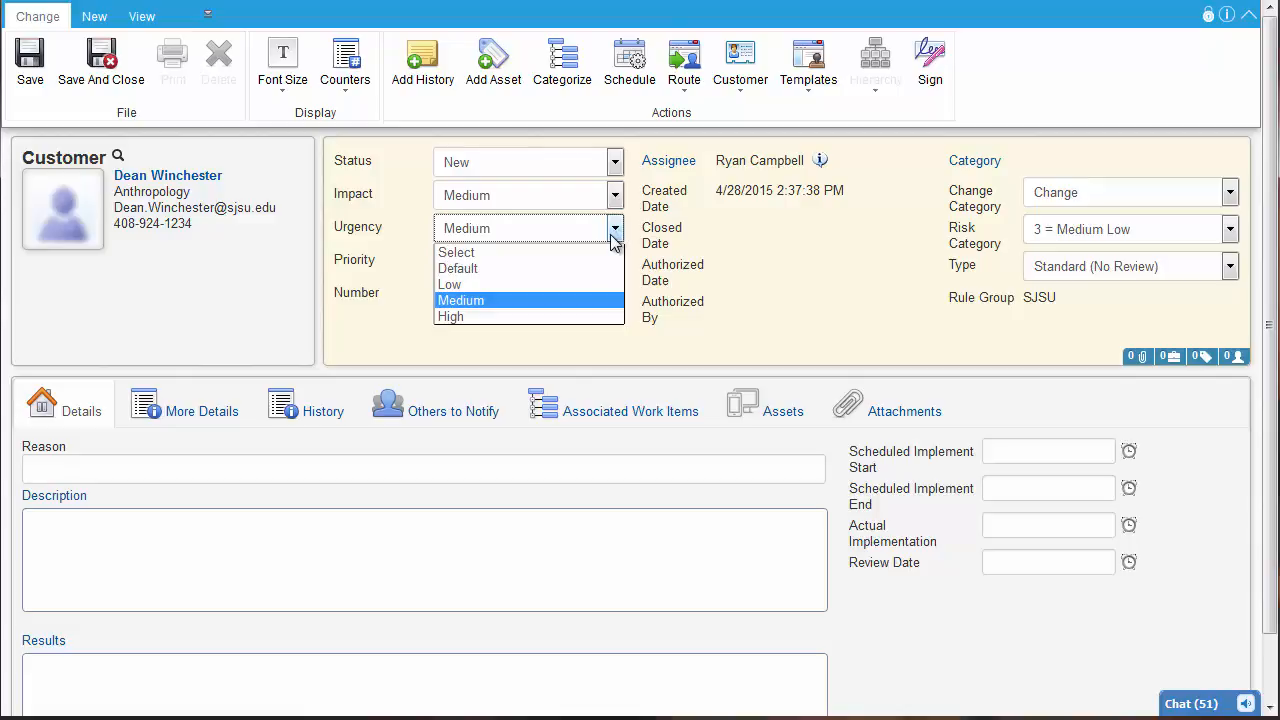
click(531, 316)
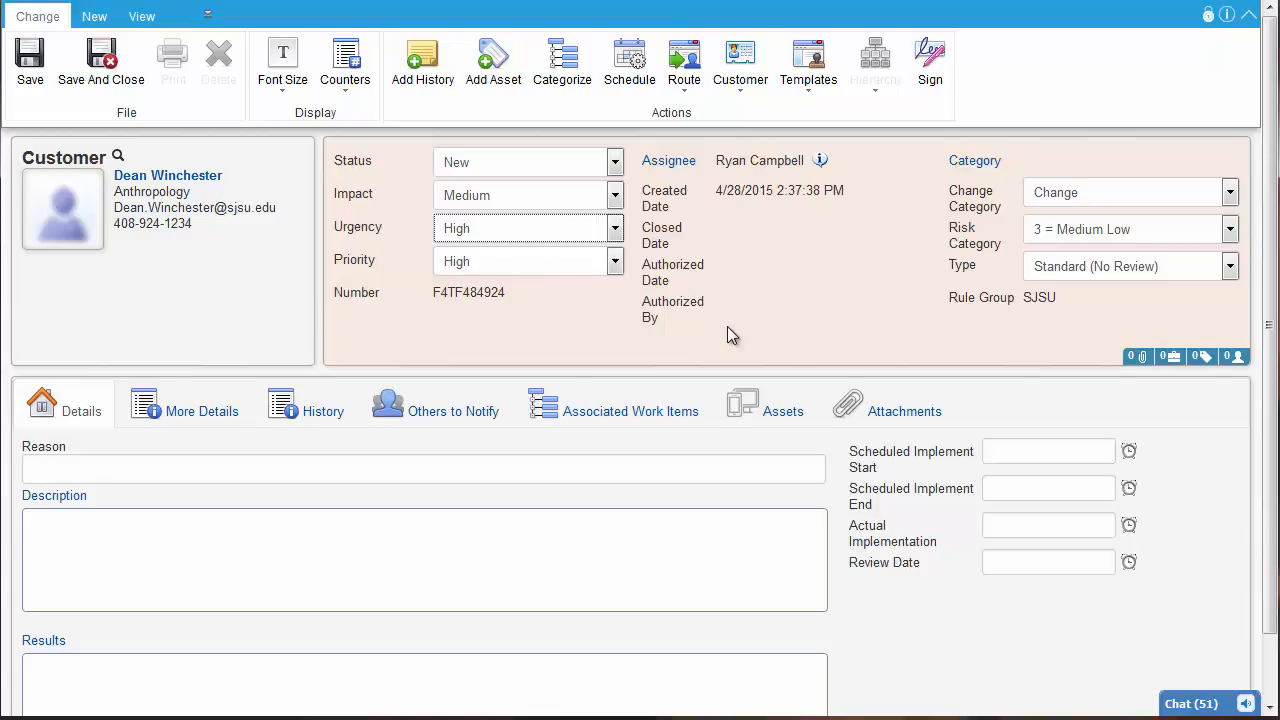
Categorize the change as Unlisted under Other and choose Standard (No Review) as its type
click(985, 166)
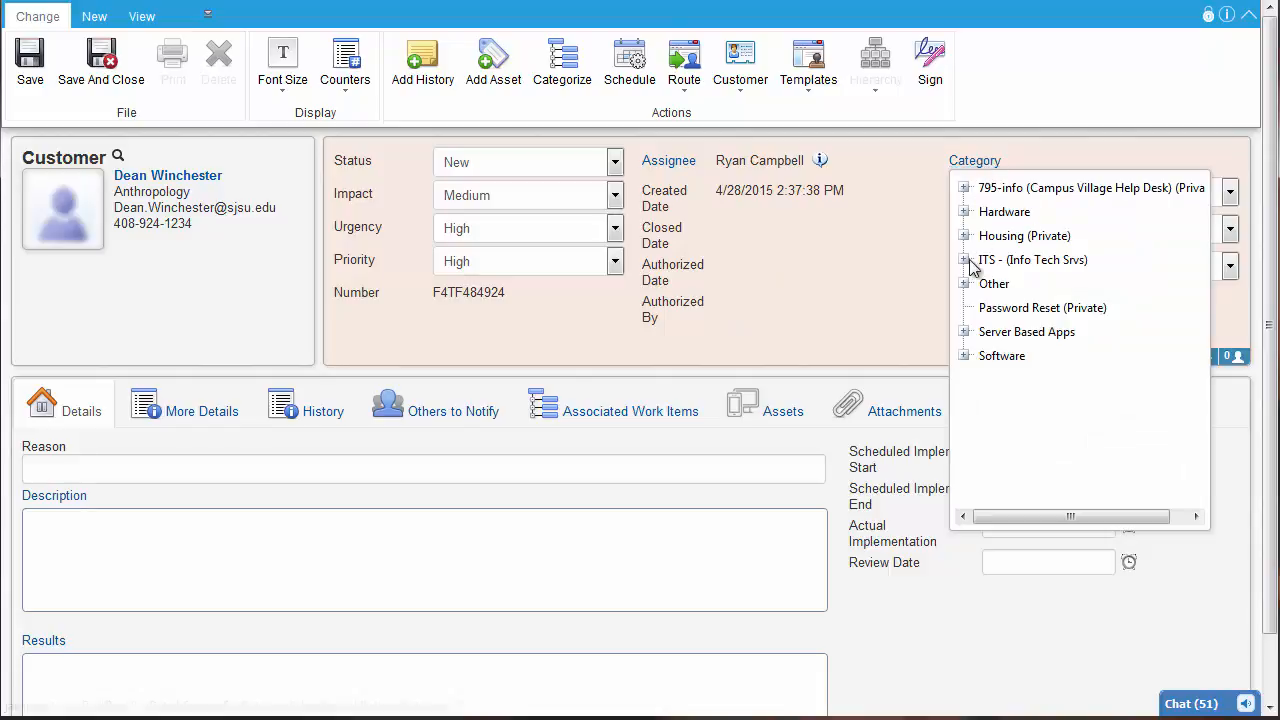
click(964, 260)
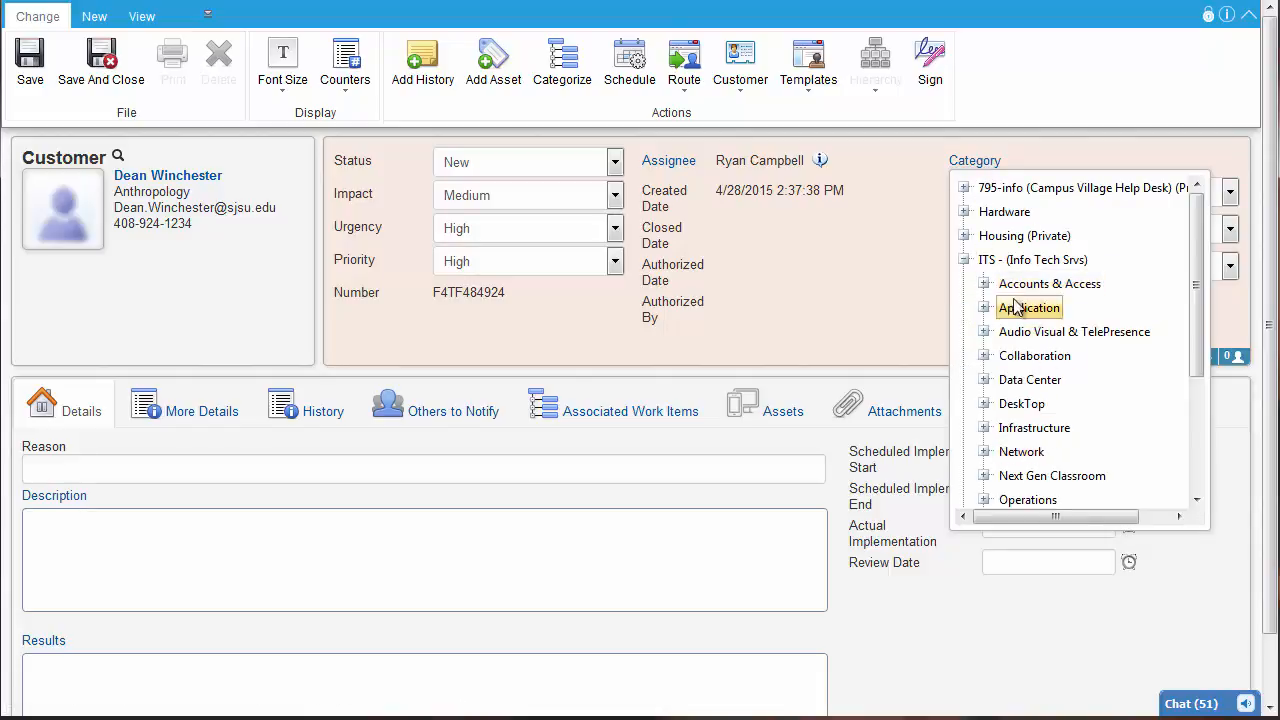
click(964, 260)
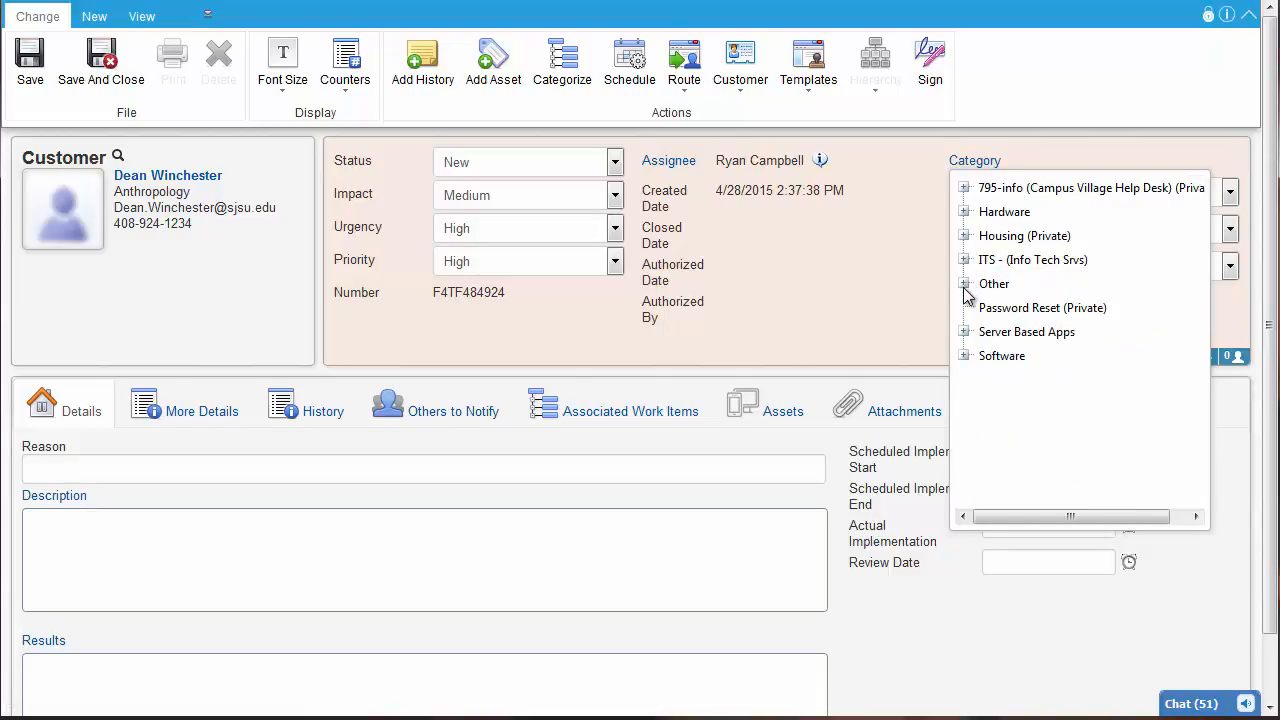
click(964, 284)
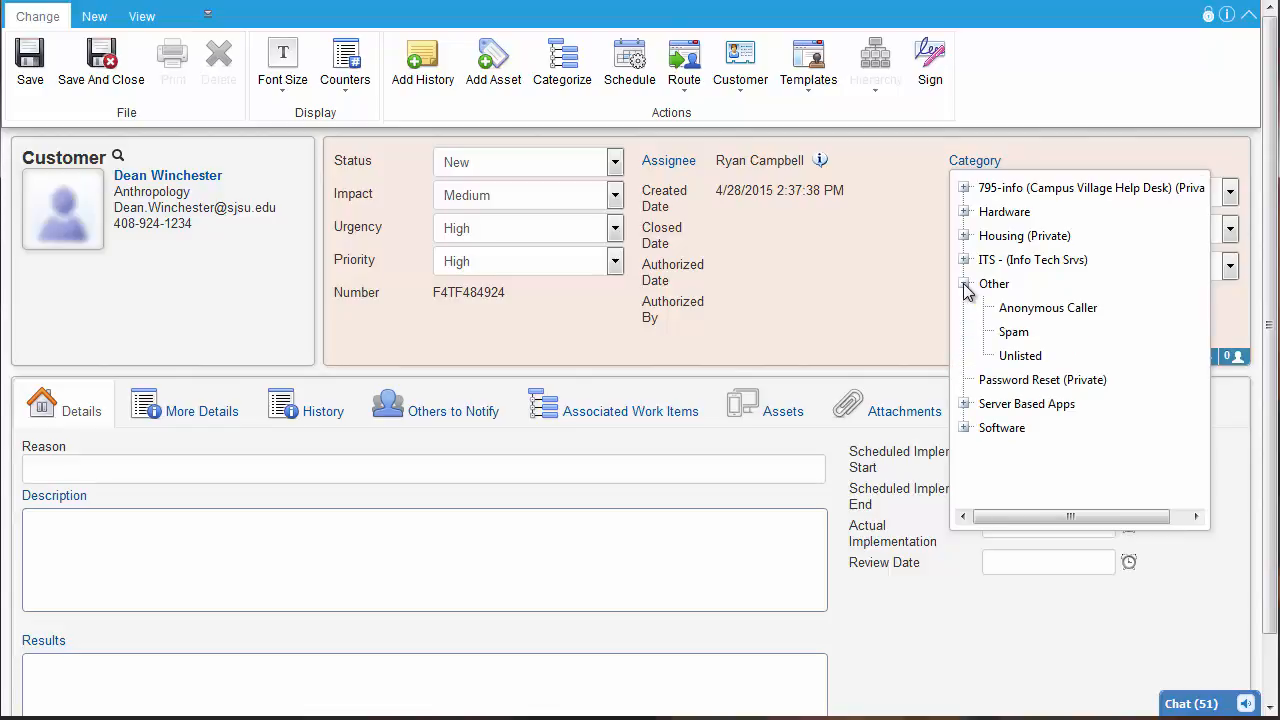
click(1018, 356)
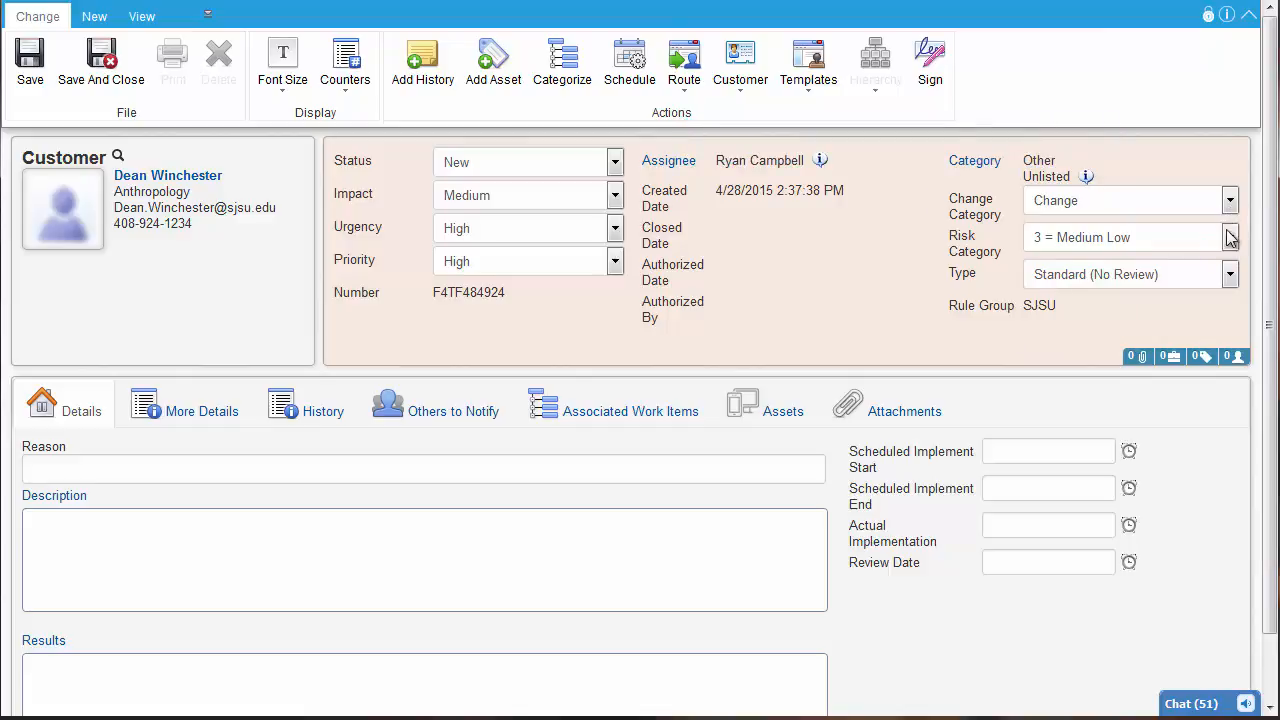
click(1230, 275)
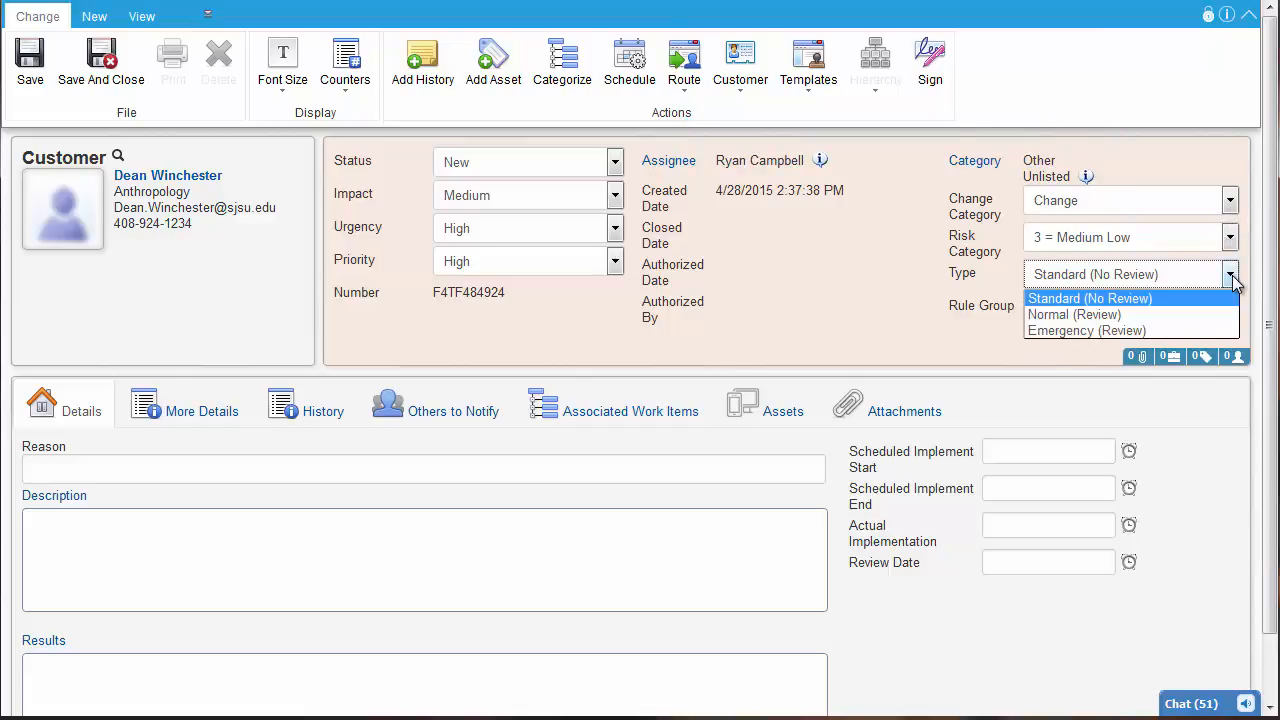
click(1156, 299)
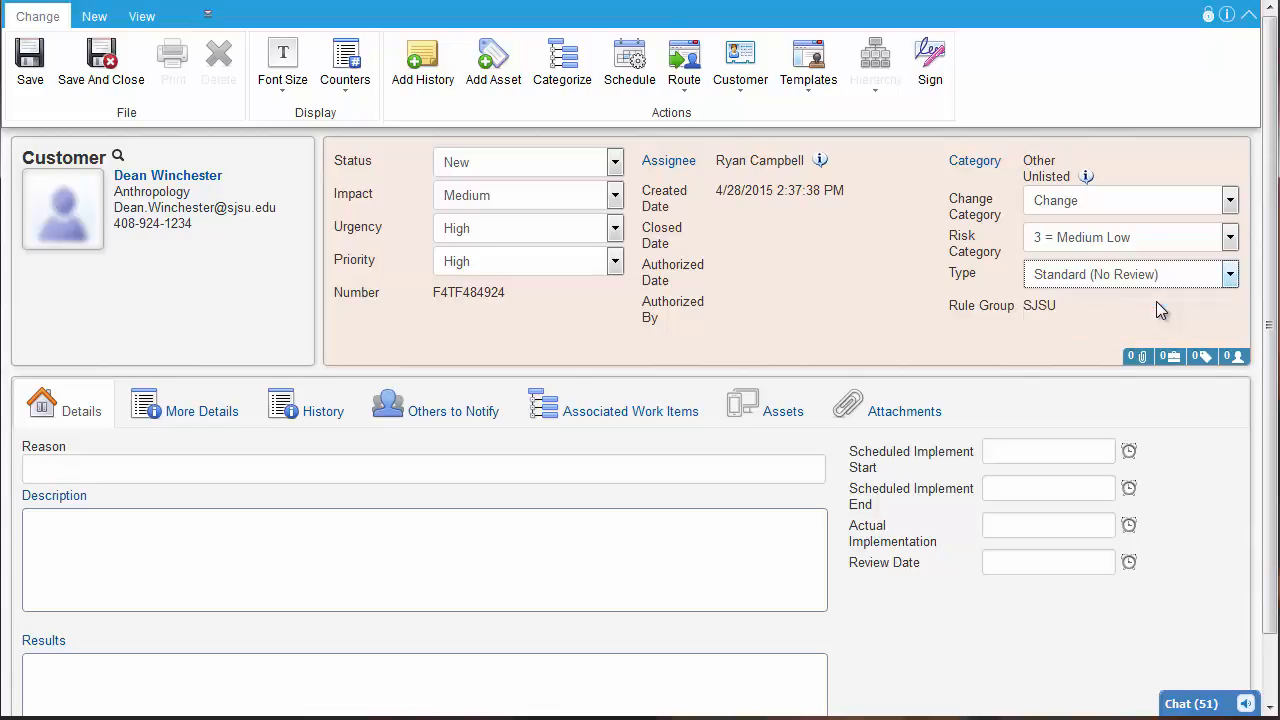
Enter "Moving locations" as the reason for the change
click(169, 472)
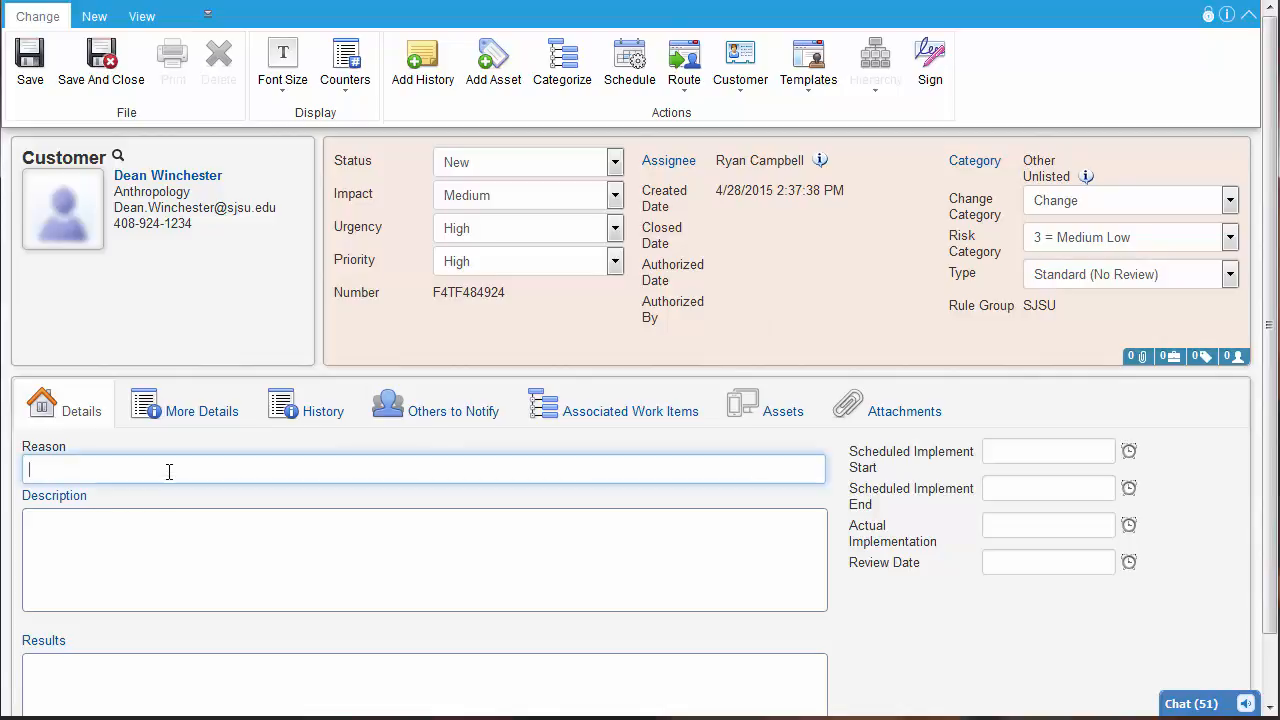
text(Moving locations)
key(Tab)
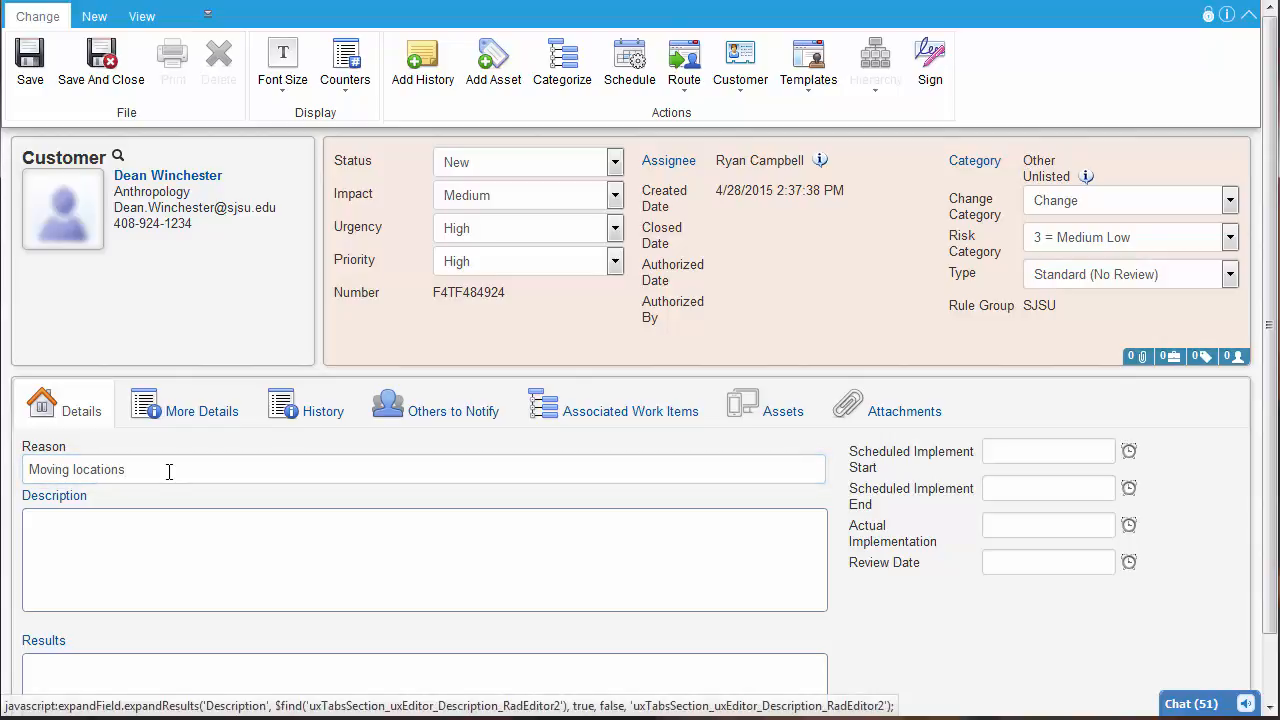
Fill in the description with the customer's phone relocation from CL504-32 to CL504-35, including the extension, ICS department and manager's name
click(237, 565)
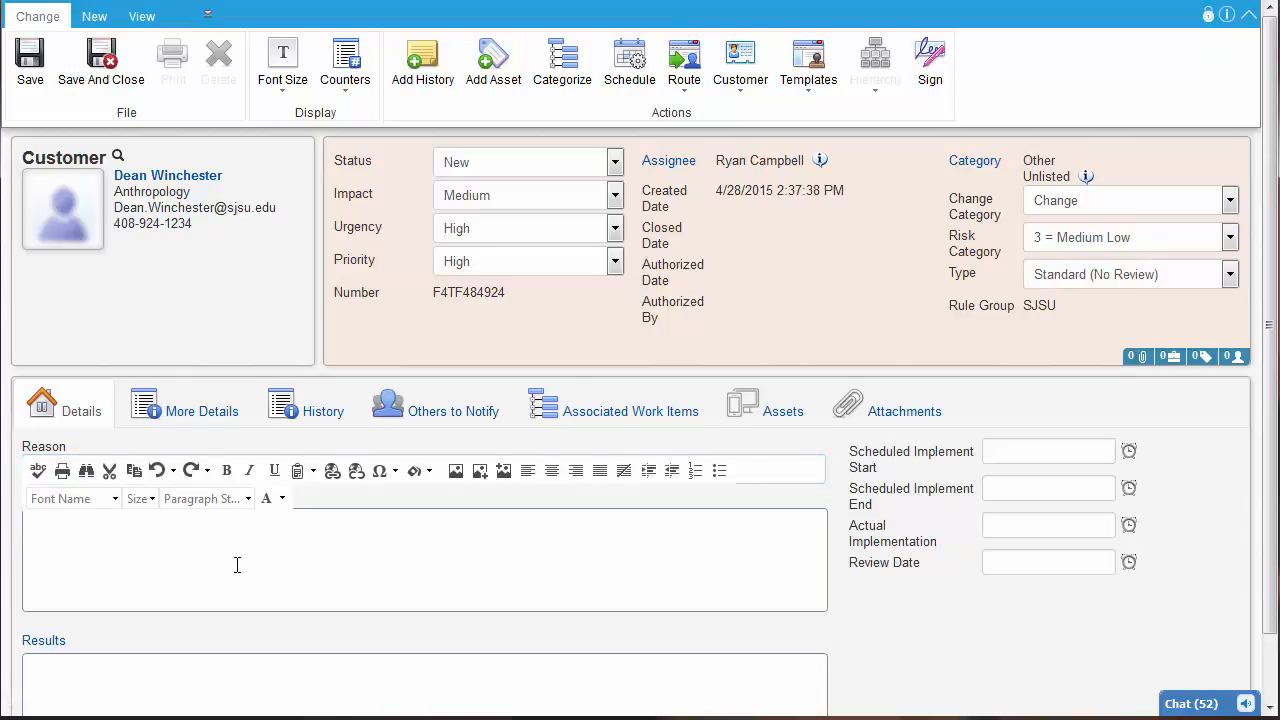
text(Dean is moving locations to a new and glorious cubicle with a window view of the city and needs his phone relocated. His extension is 4-1234 and is currently located in CL504-32. His new location will be CL504-35. Dean works for the ICS department and his manager is Bobby Singer)
click(504, 632)
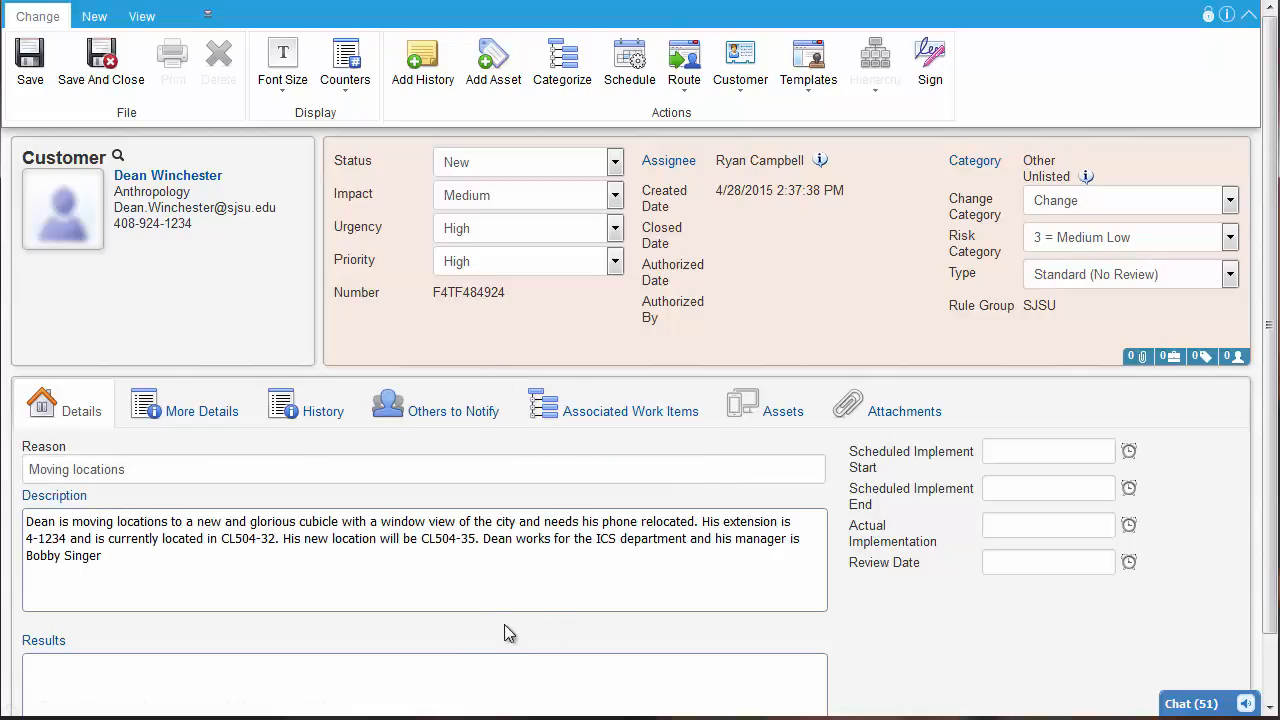
click(618, 579)
click(437, 678)
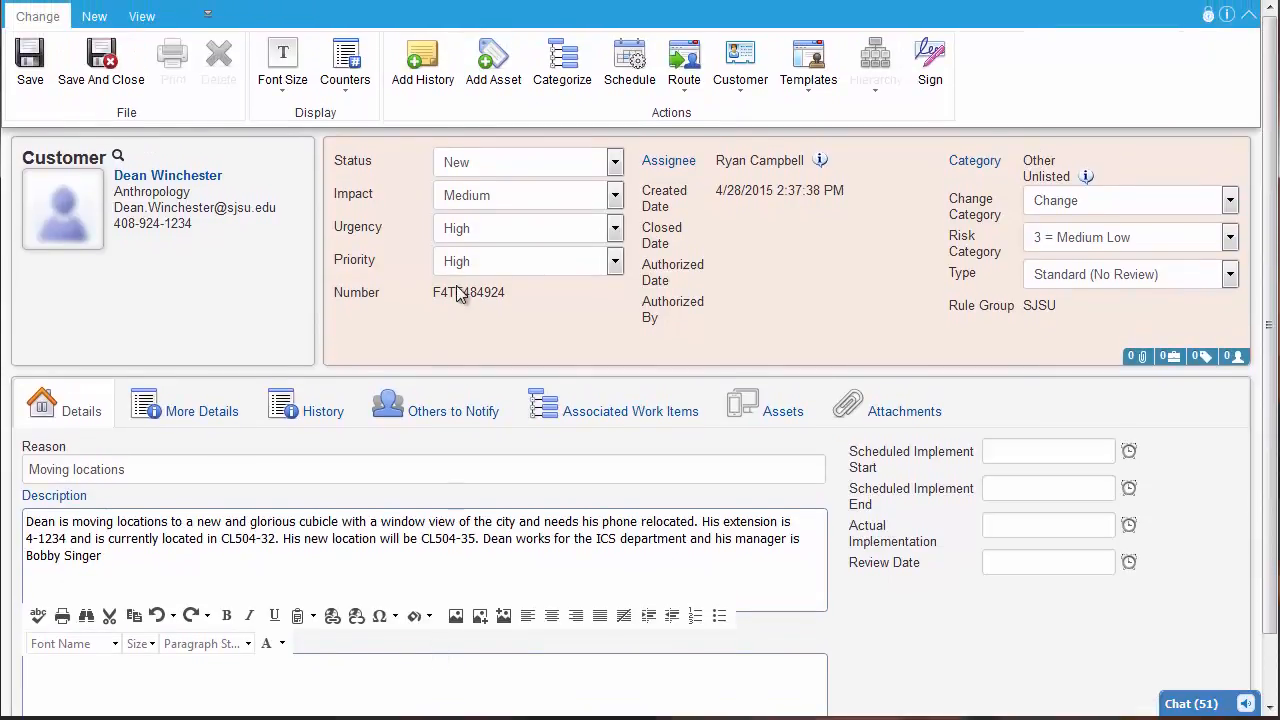
click(457, 293)
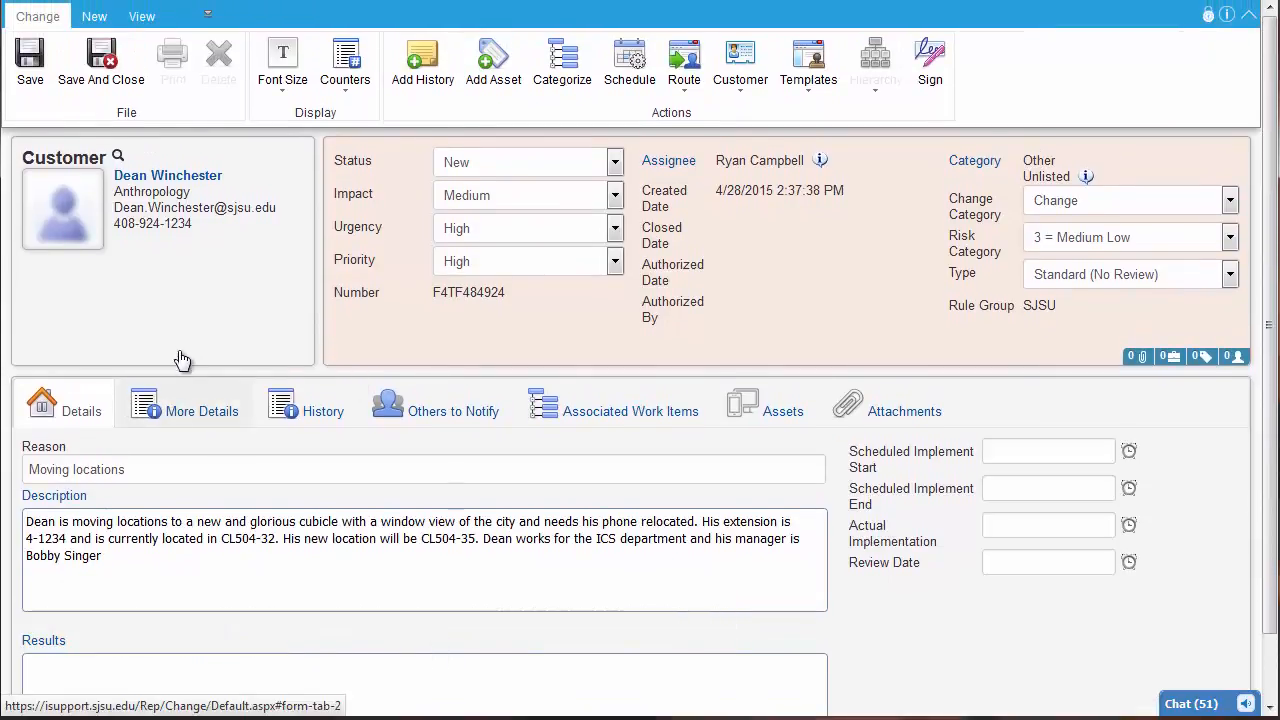
Attach the file PC Build.txt from the computer to the change
click(851, 411)
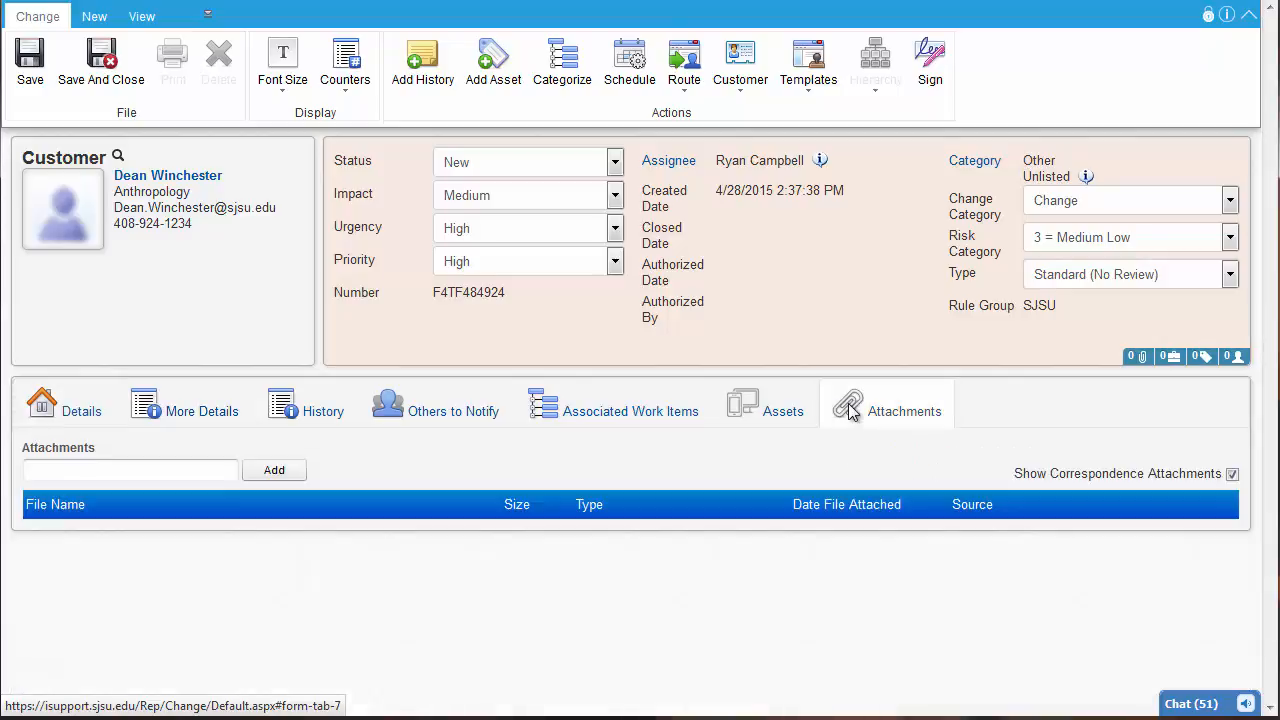
click(280, 471)
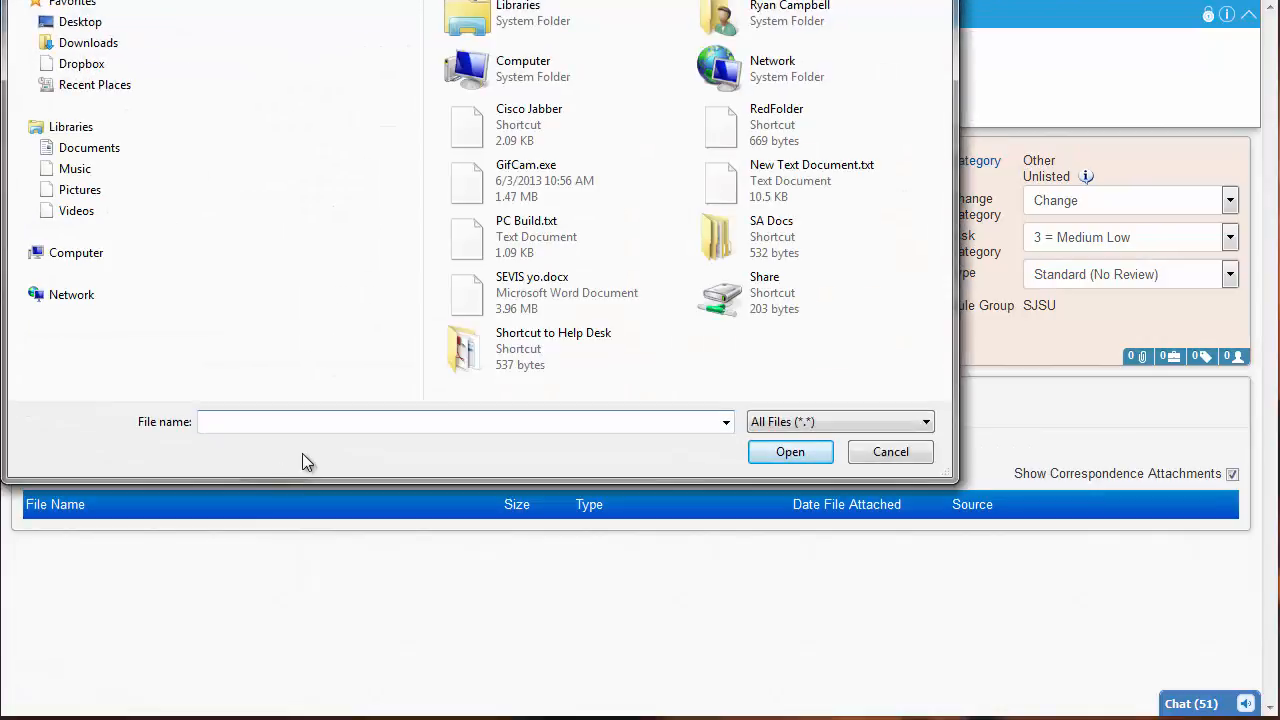
click(520, 245)
click(789, 452)
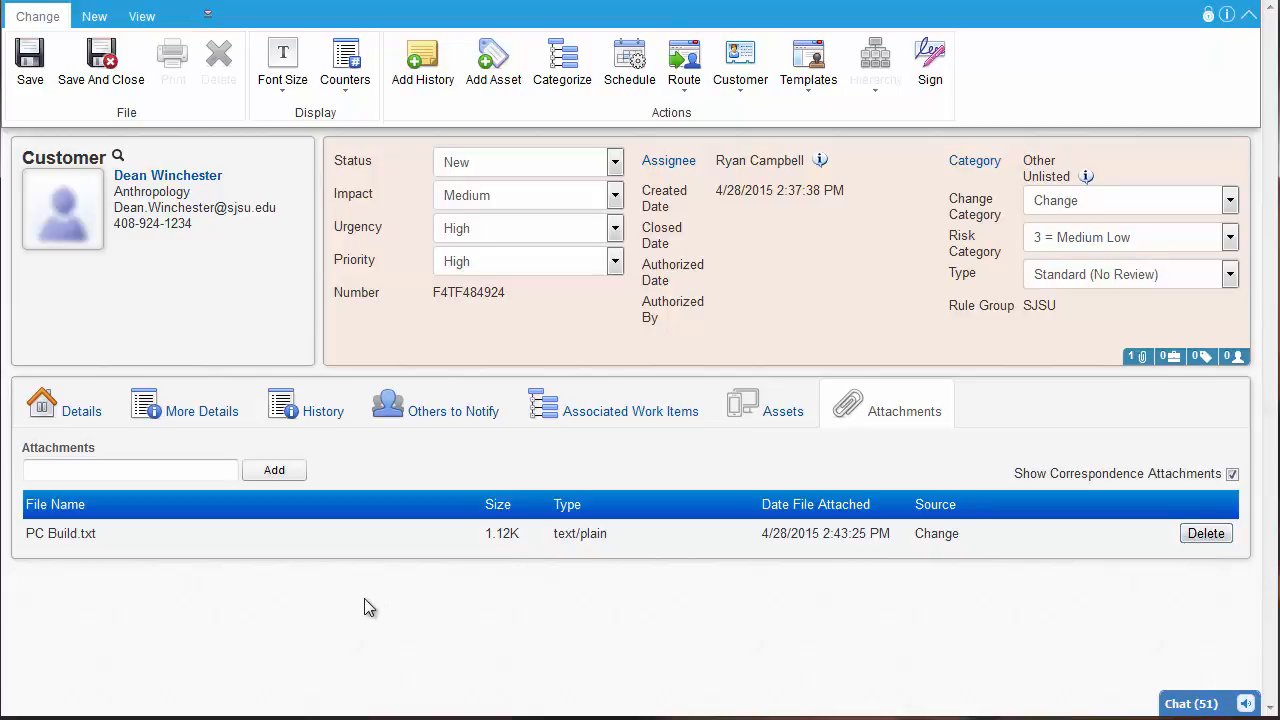
Add a support representative from the Support Representative group to the others to notify about the change
click(398, 428)
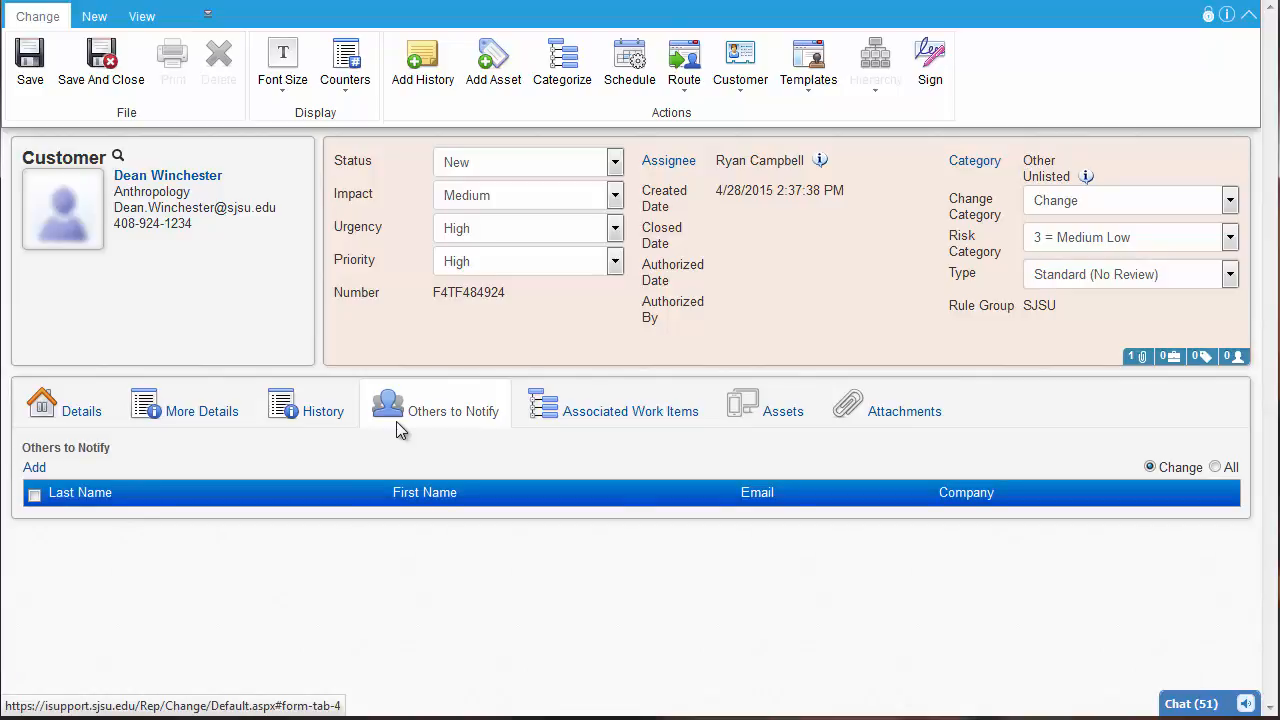
click(34, 467)
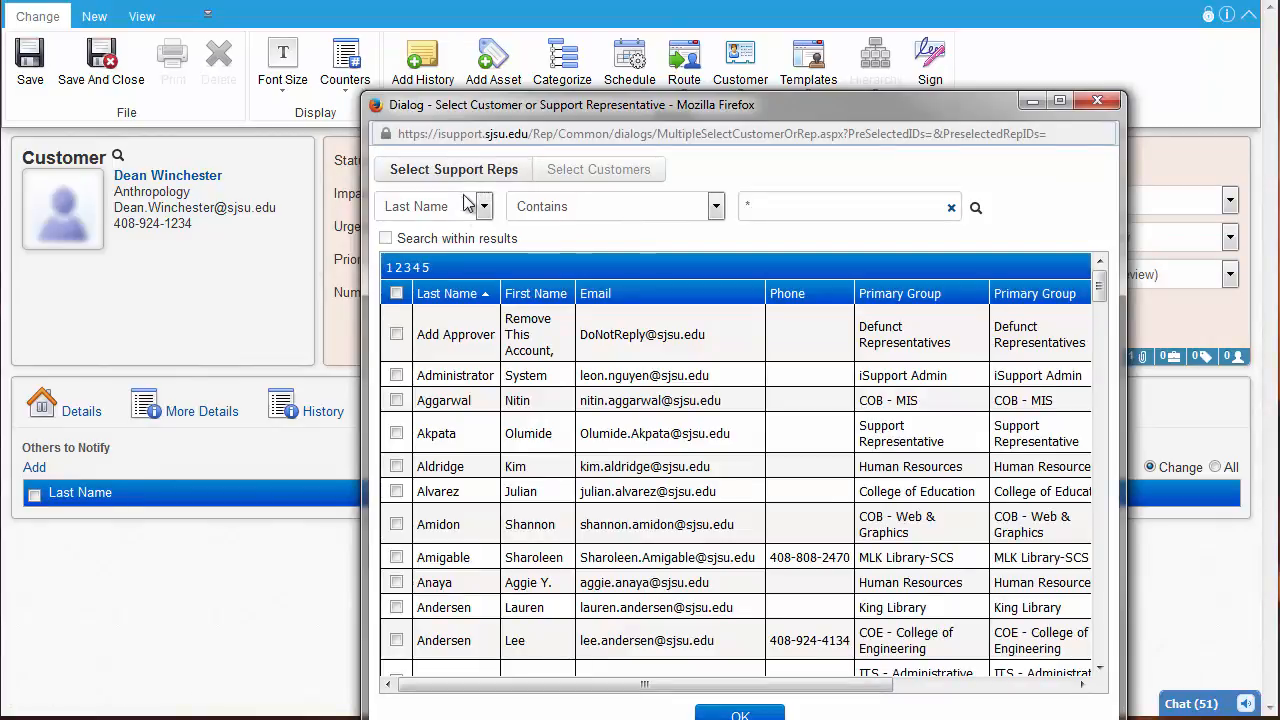
click(396, 436)
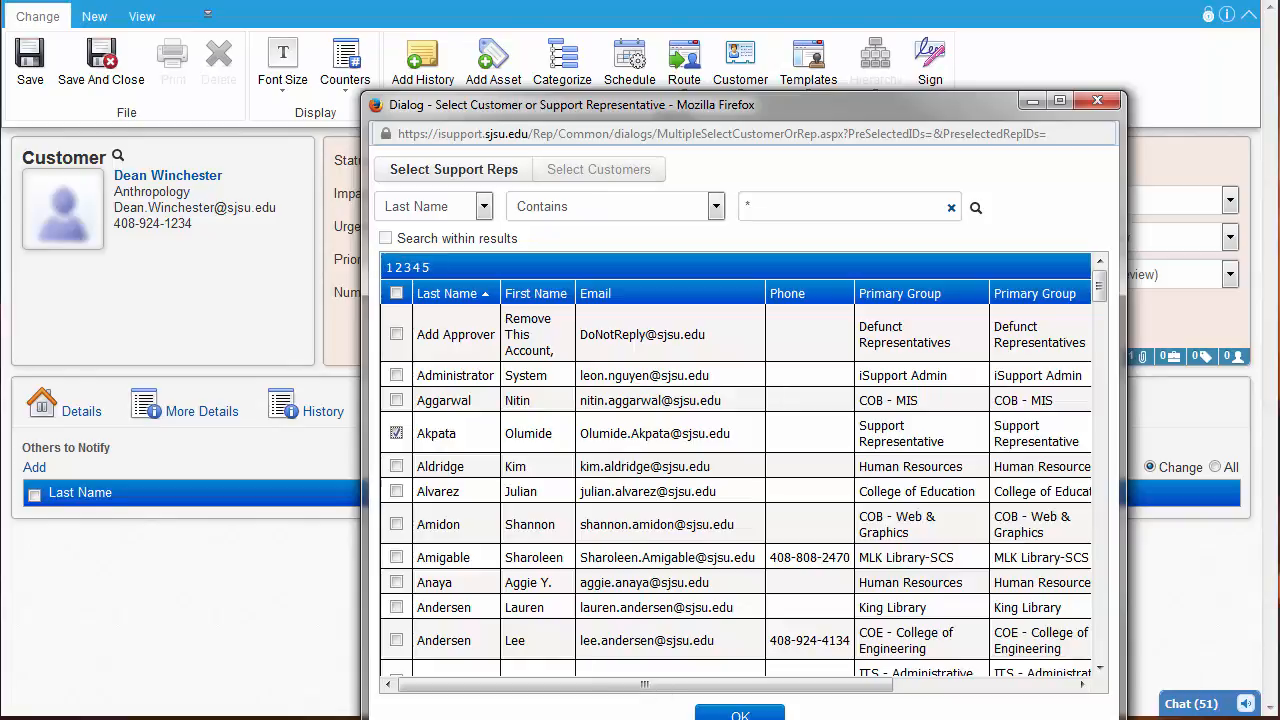
click(728, 713)
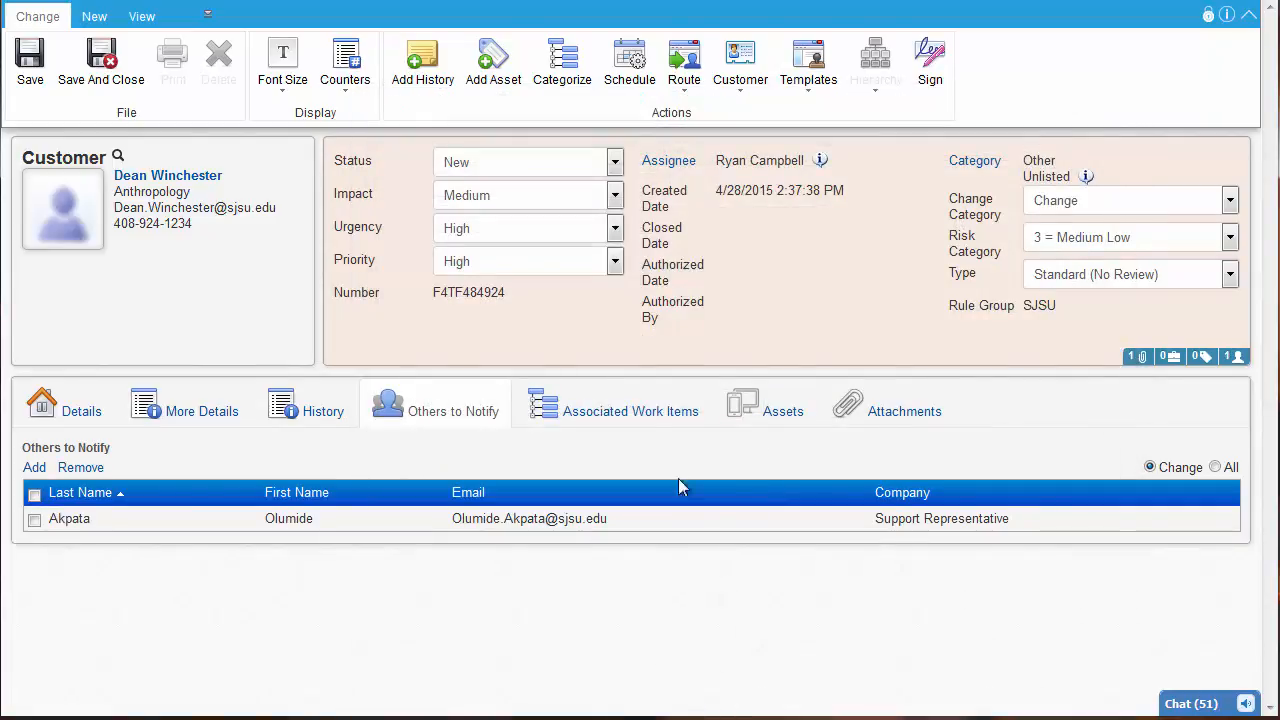
Associate the existing incident for customer Apple, opened 4/28/2015 2:34:16 PM, with the change
click(646, 414)
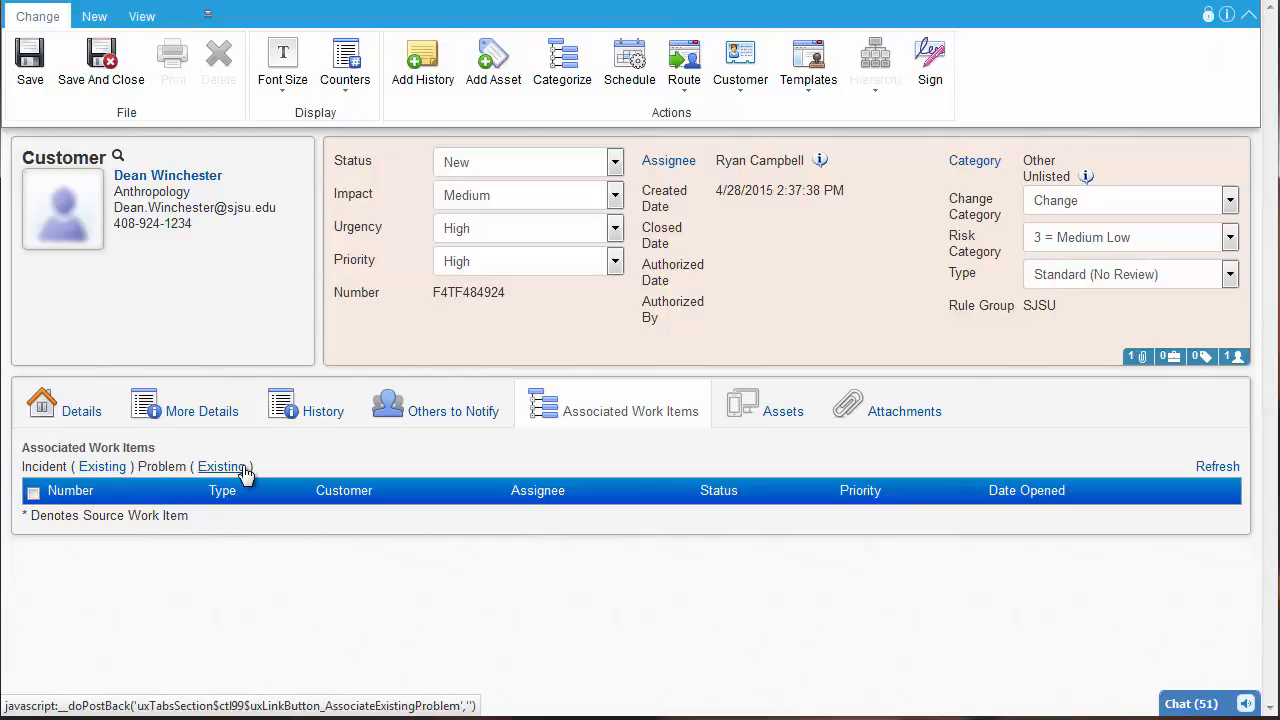
click(102, 467)
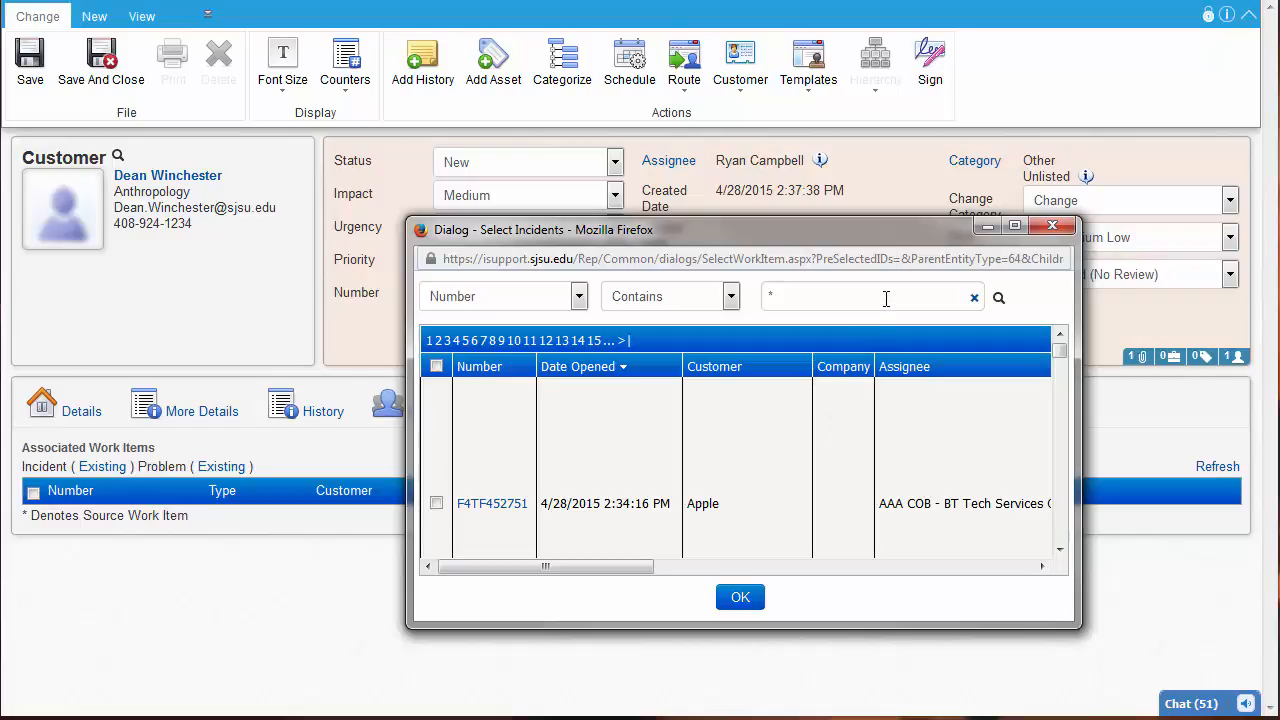
click(437, 504)
click(740, 597)
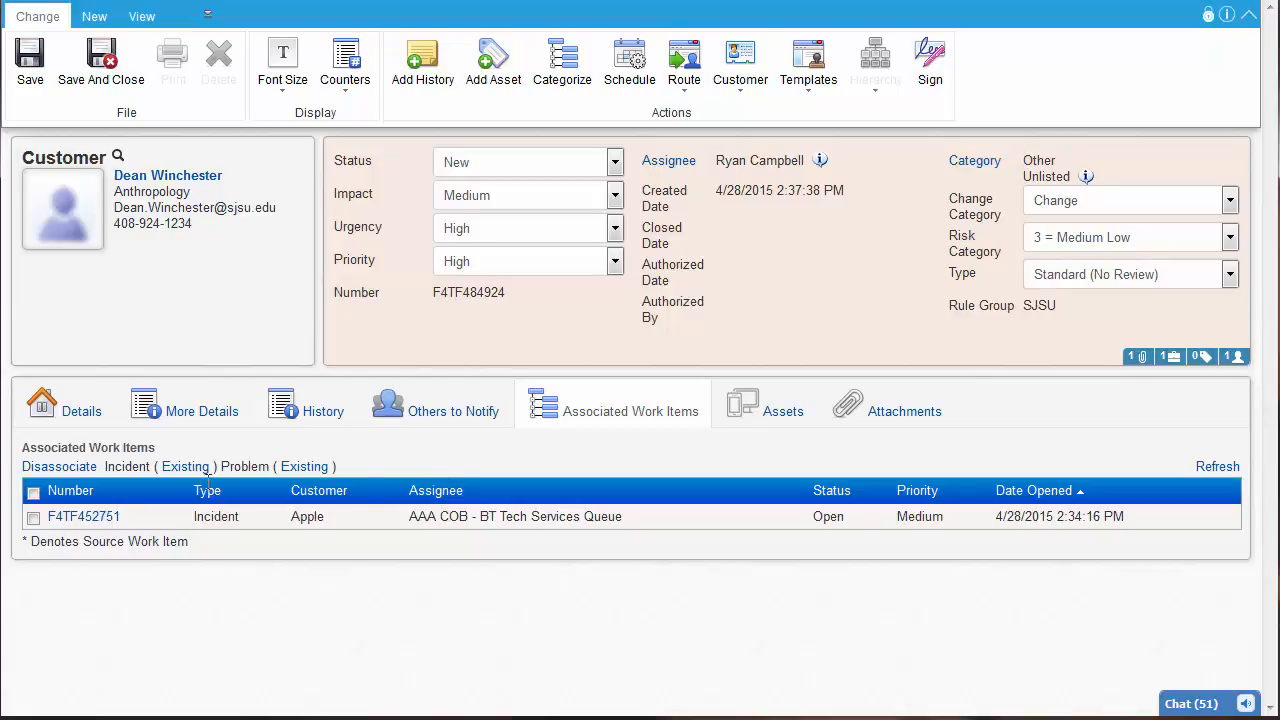
Return to the change's details, then save and close it with the work history comment and time left blank
click(92, 425)
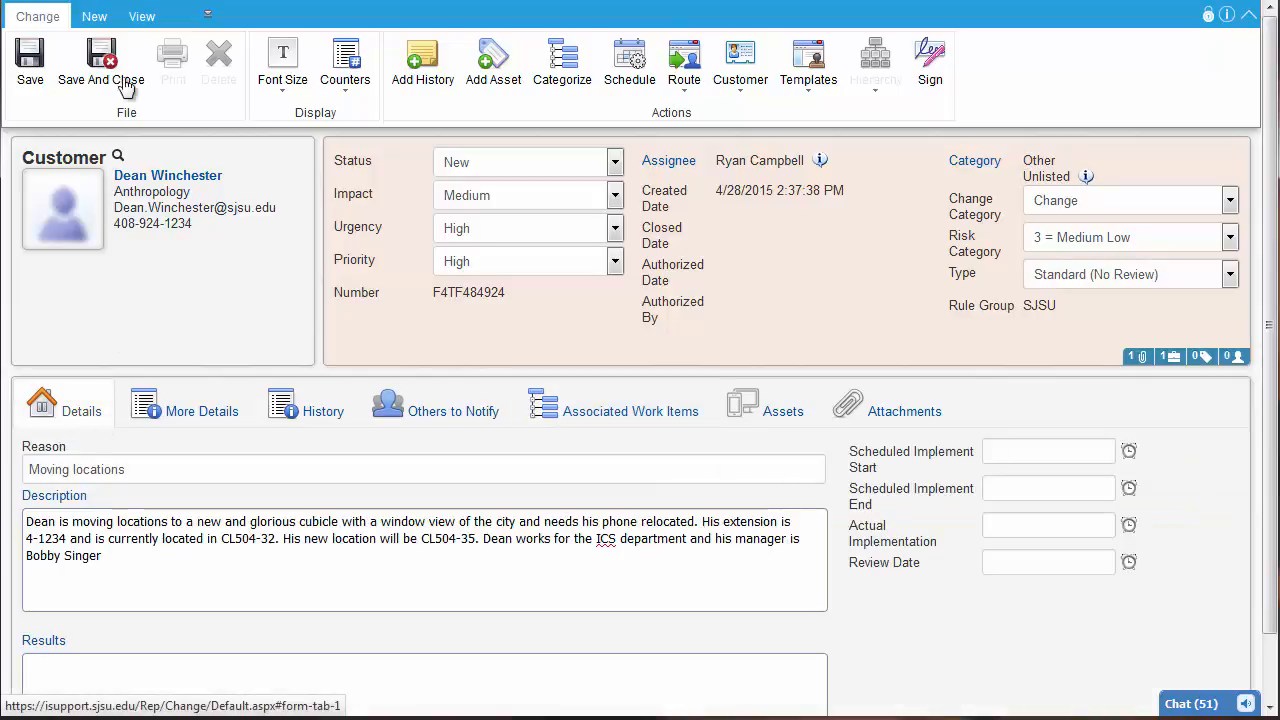
click(92, 76)
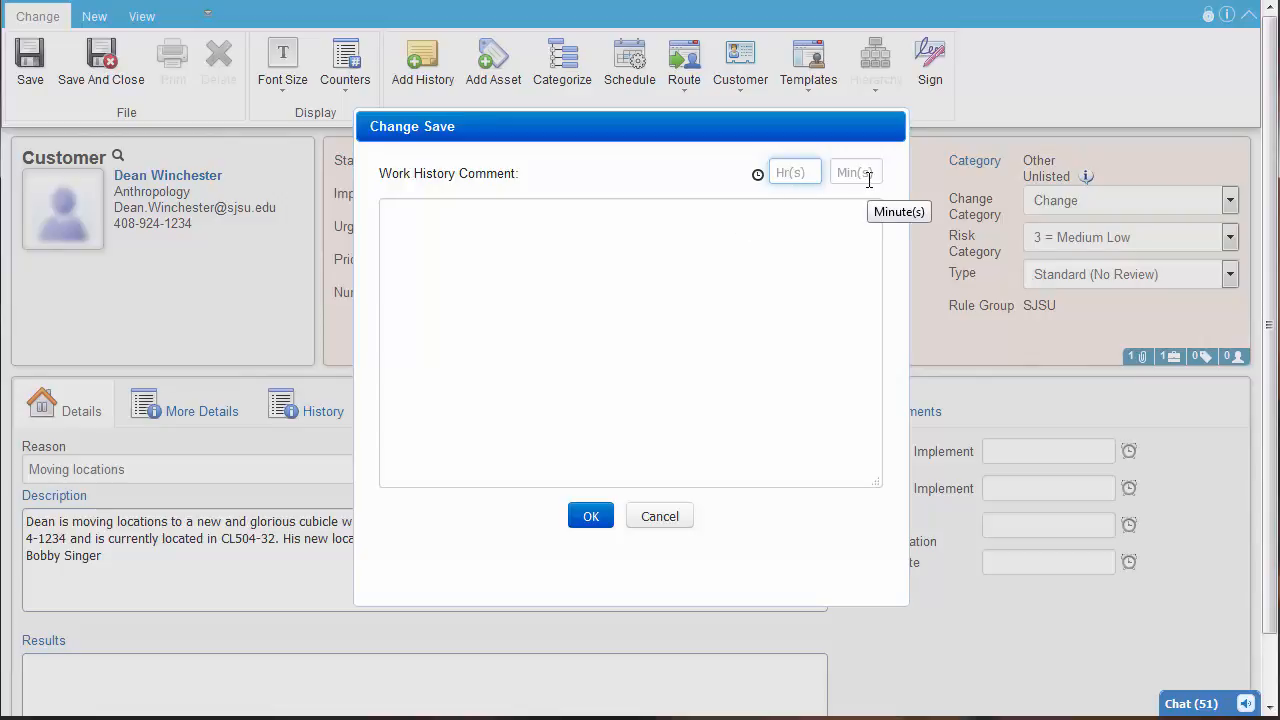
click(582, 519)
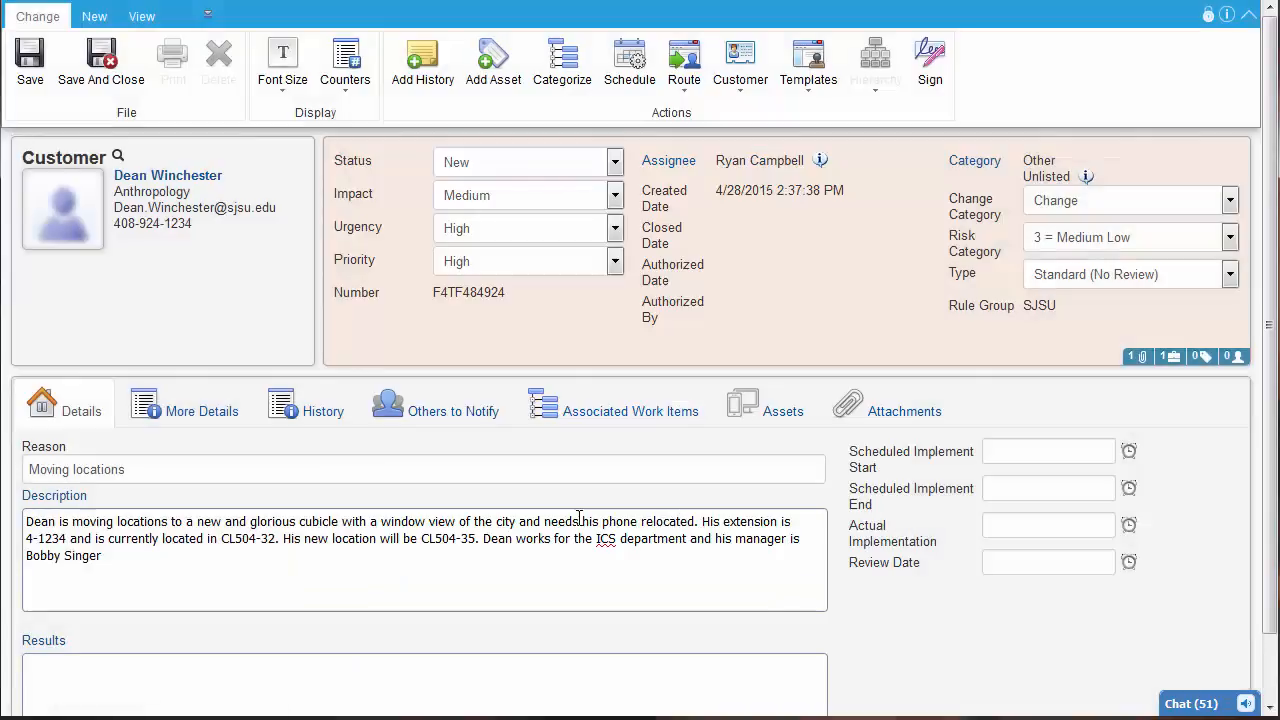